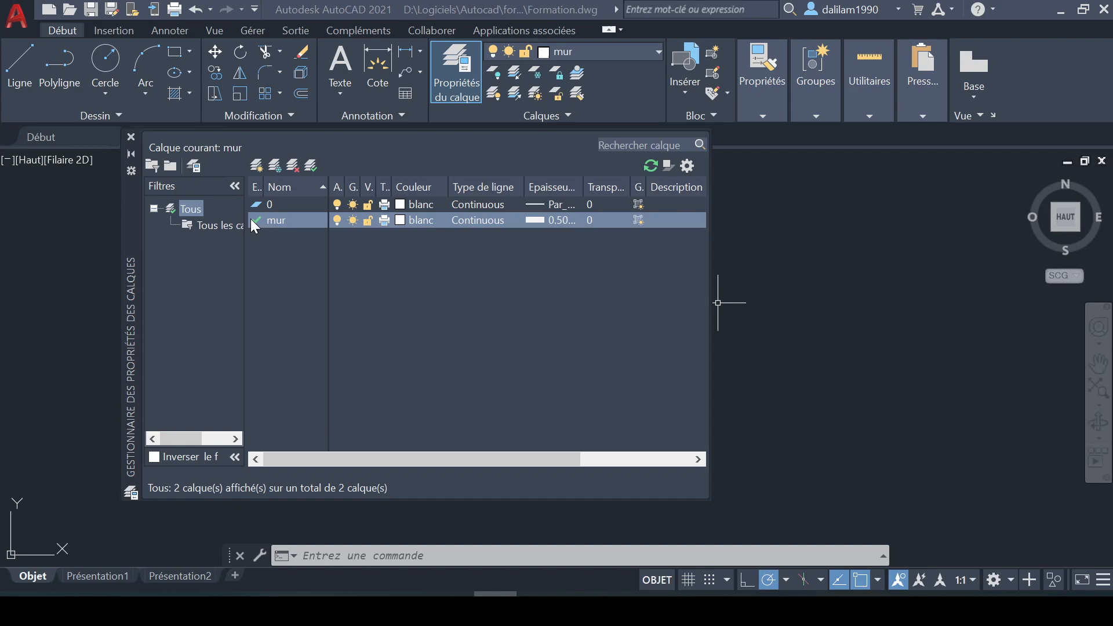
- Close the layer manager and draw one horizontal line on the mur layer in the middle of the drawing
{"action": "left_click", "coordinate": [131, 137]}
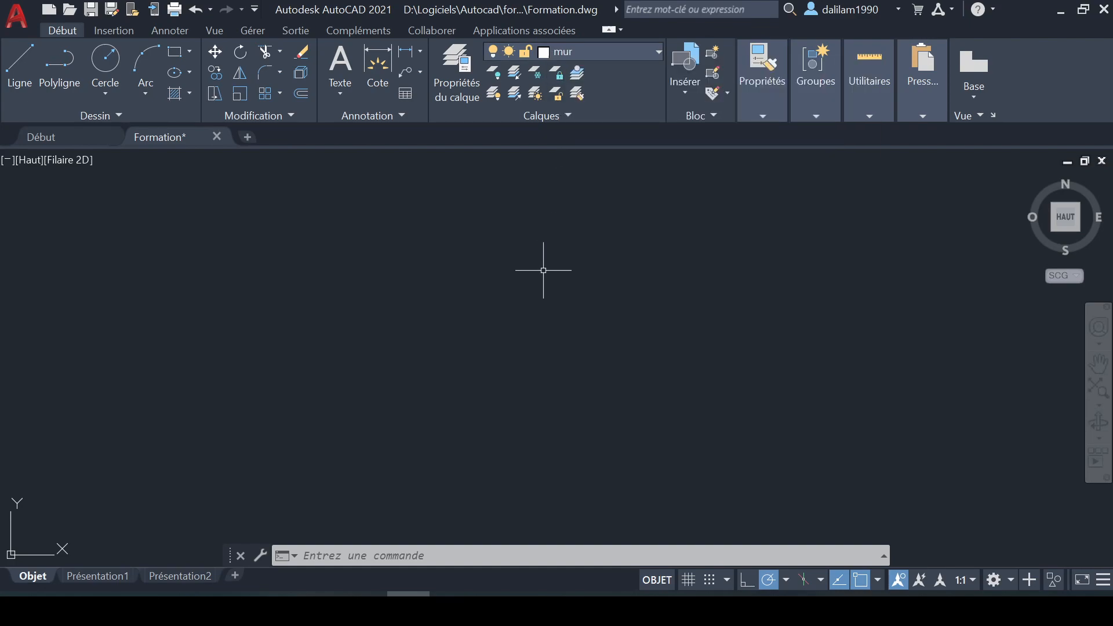
{"action": "type", "text": "l"}
{"action": "key", "text": "Return"}
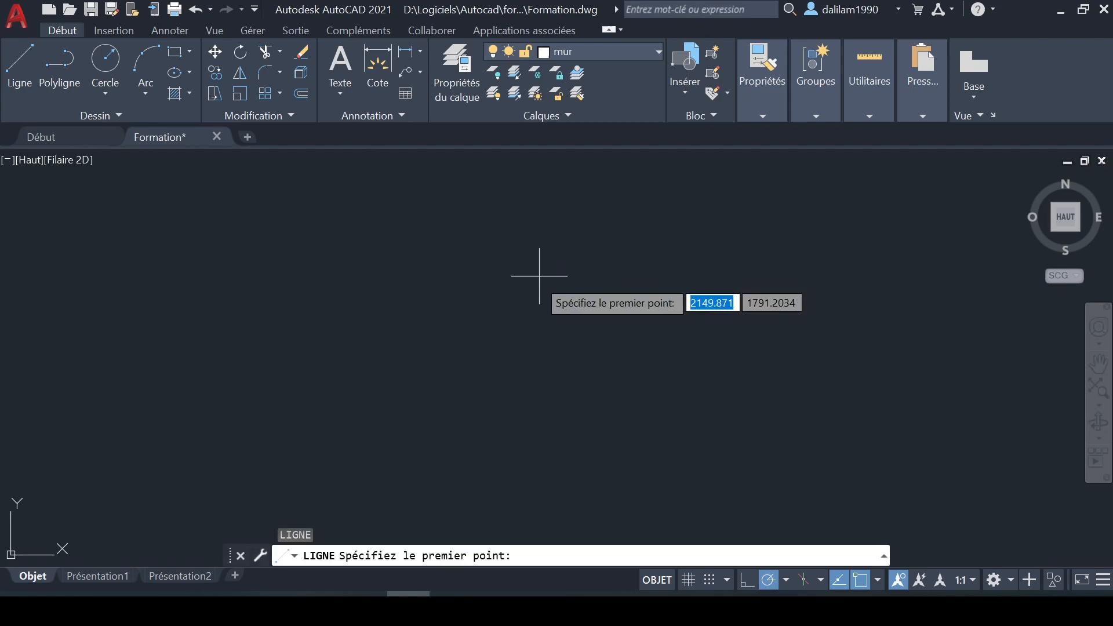
{"action": "left_click", "coordinate": [418, 292]}
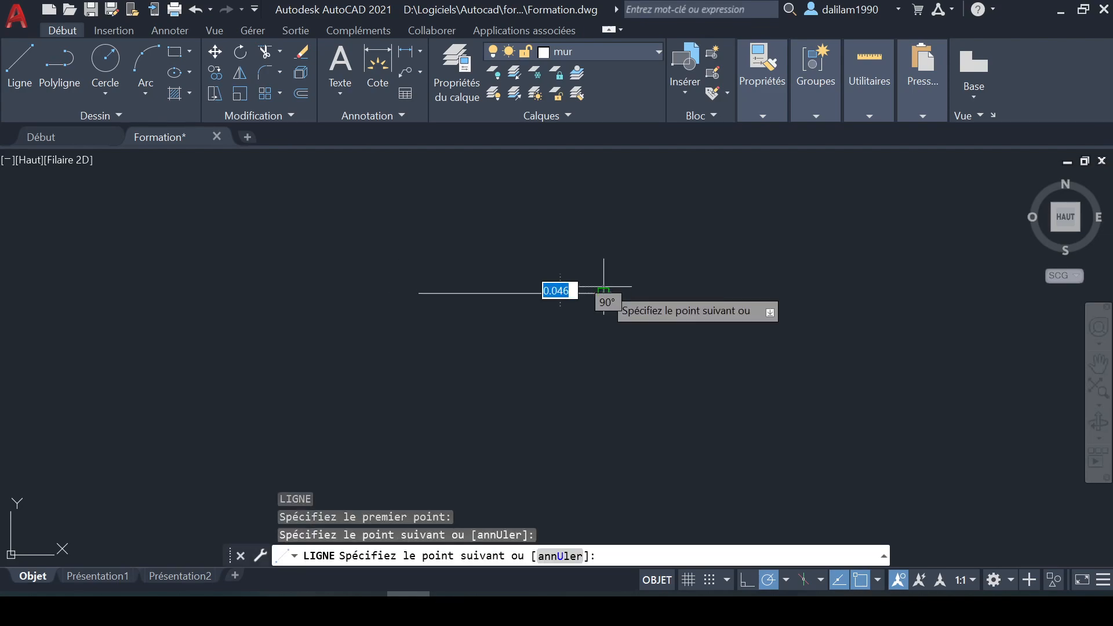
{"action": "key", "text": "Return"}
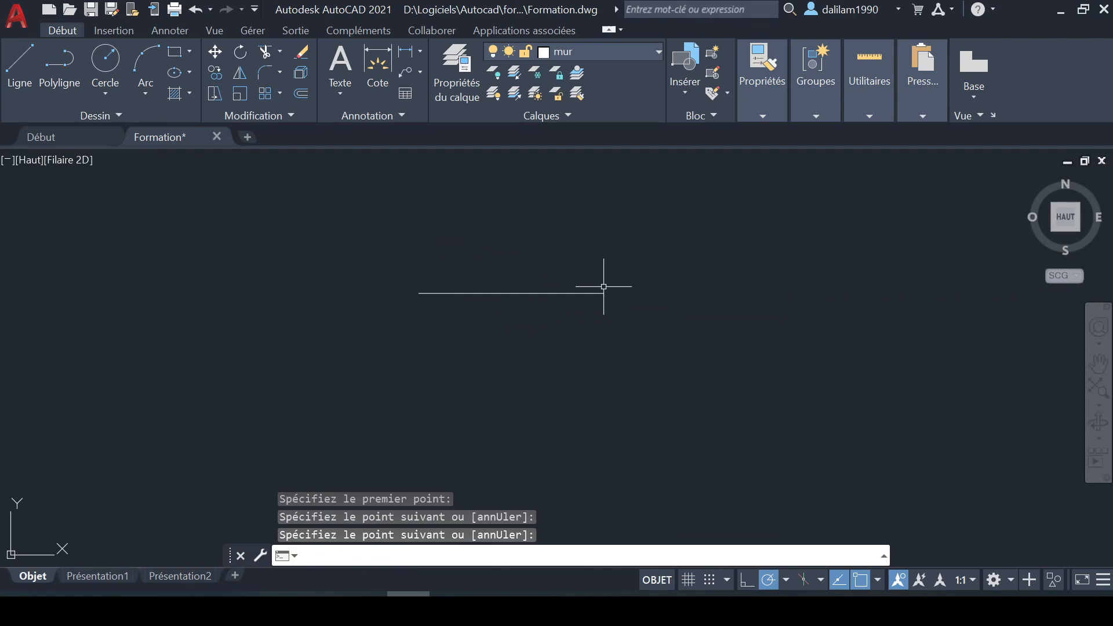
- Make the line weight (Epaisseur de ligne) toggle available and turn on line weight display for the drawing
{"action": "scroll", "coordinate": [511, 273], "scroll_direction": "up", "scroll_amount": 4}
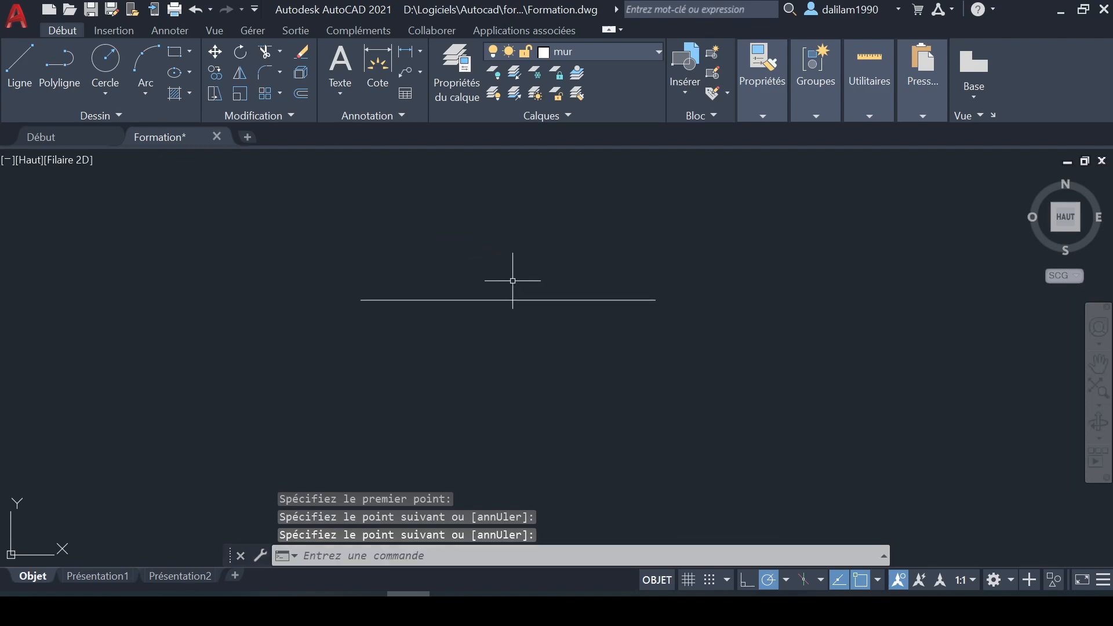
{"action": "middle_click_drag", "start_coordinate": [512, 286], "coordinate": [517, 329]}
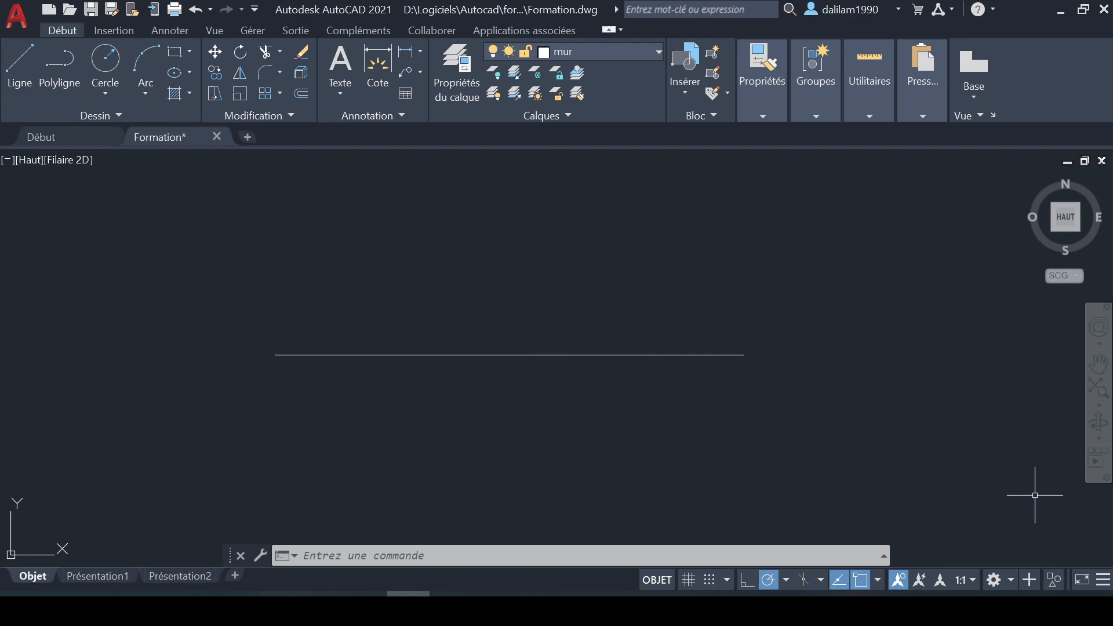
{"action": "left_click", "coordinate": [1104, 584]}
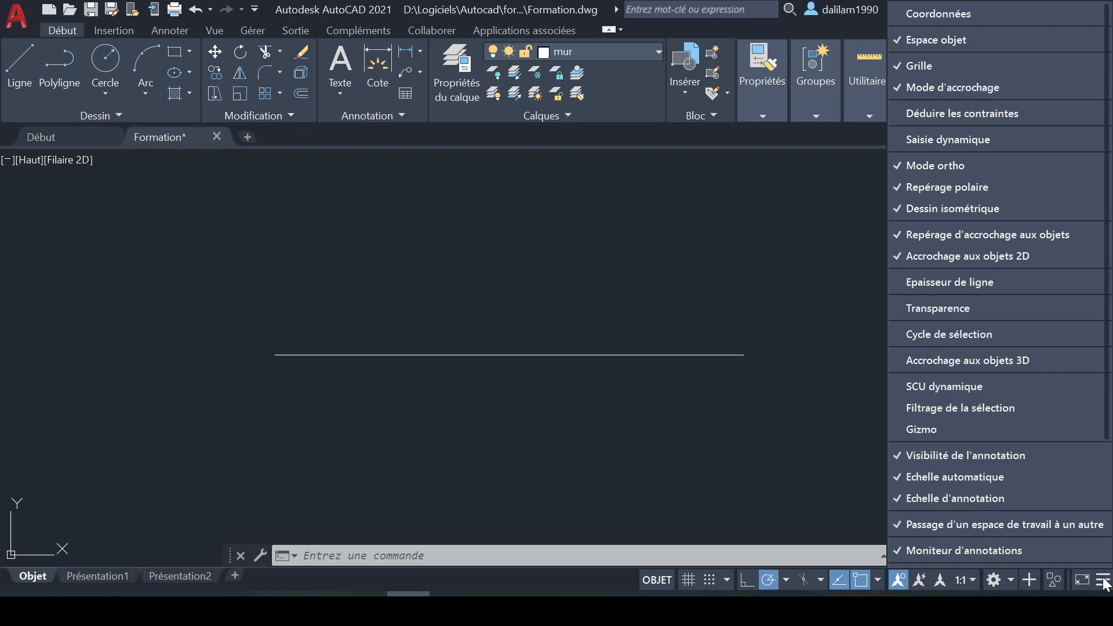
{"action": "left_click", "coordinate": [920, 282]}
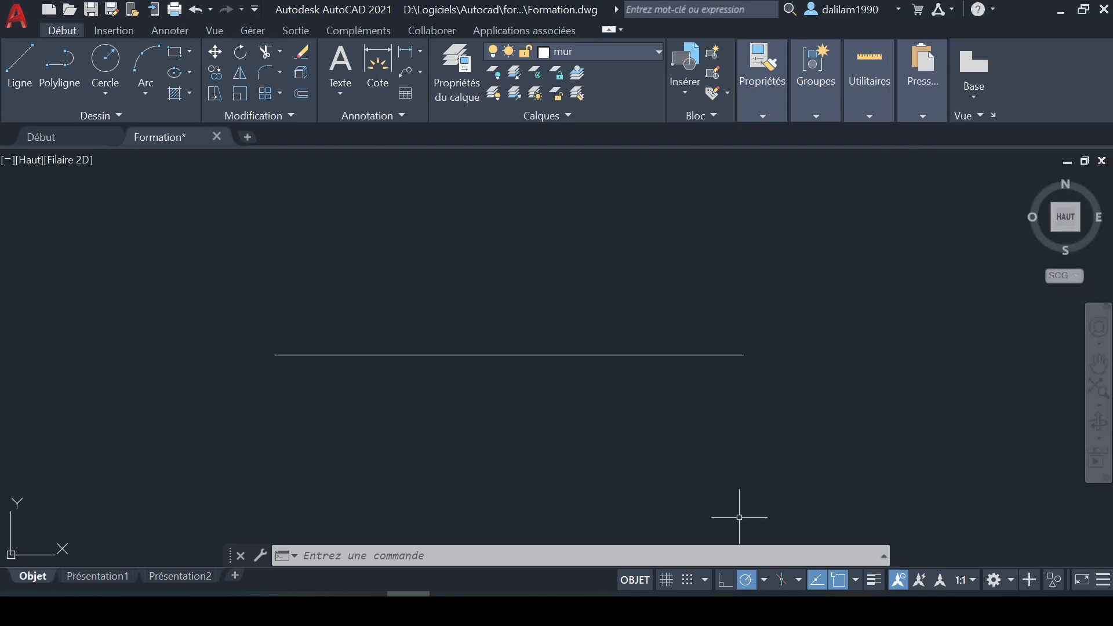
{"action": "left_click", "coordinate": [875, 581]}
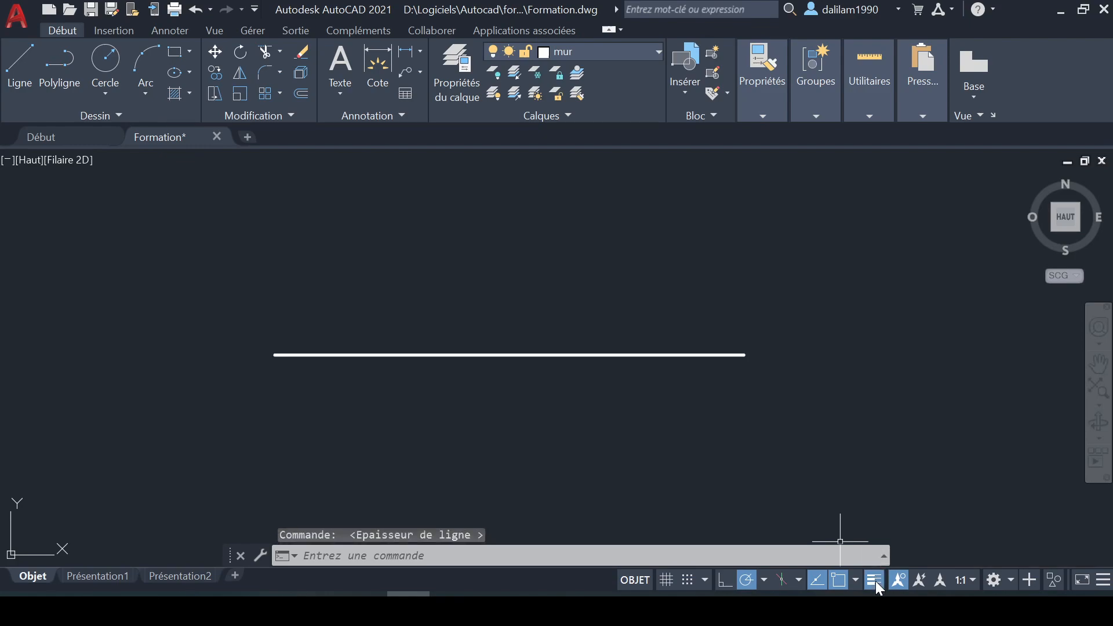
{"action": "scroll", "coordinate": [299, 378], "scroll_direction": "up", "scroll_amount": 2}
{"action": "middle_click_drag", "start_coordinate": [661, 316], "coordinate": [589, 318]}
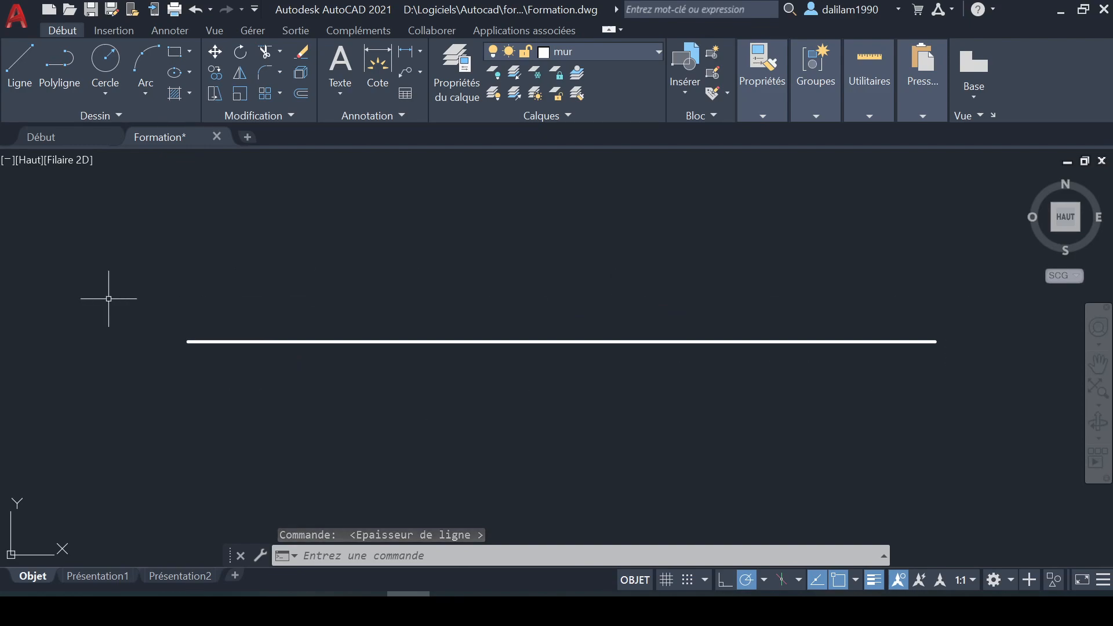
- Rename the layer mur as "mur coupé" in the layer manager
{"action": "left_click", "coordinate": [452, 86]}
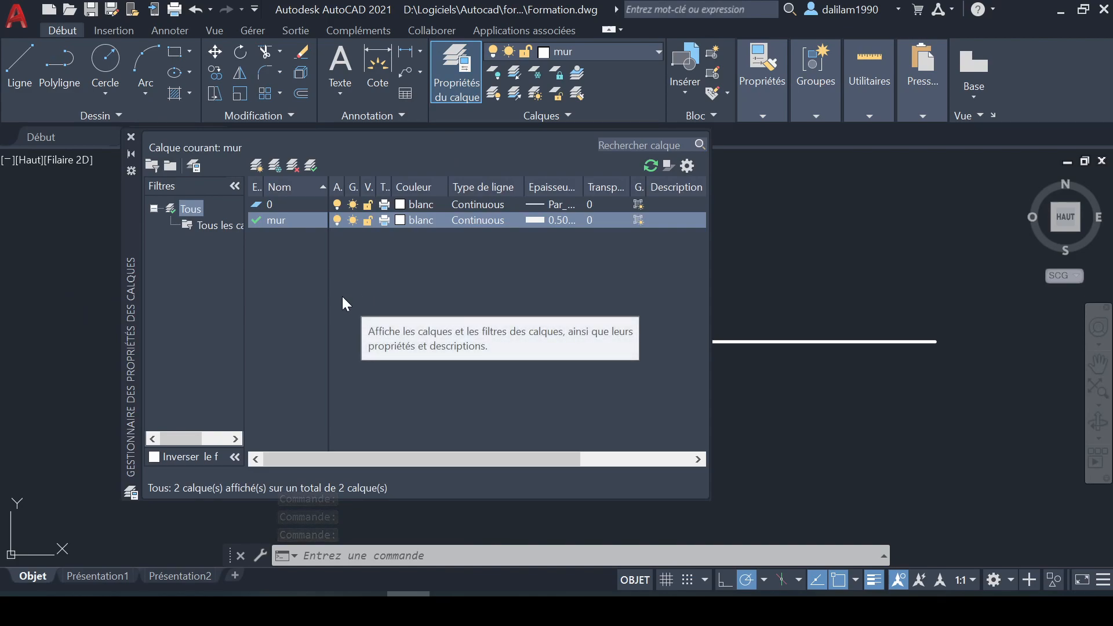
{"action": "double_click", "coordinate": [285, 220]}
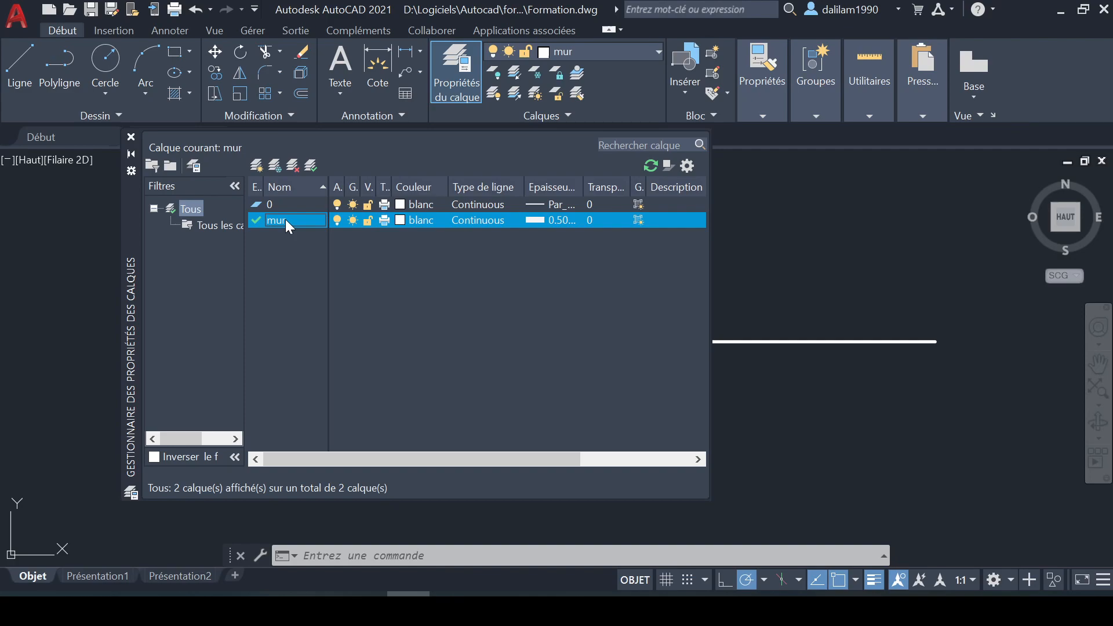
{"action": "right_click", "coordinate": [285, 220]}
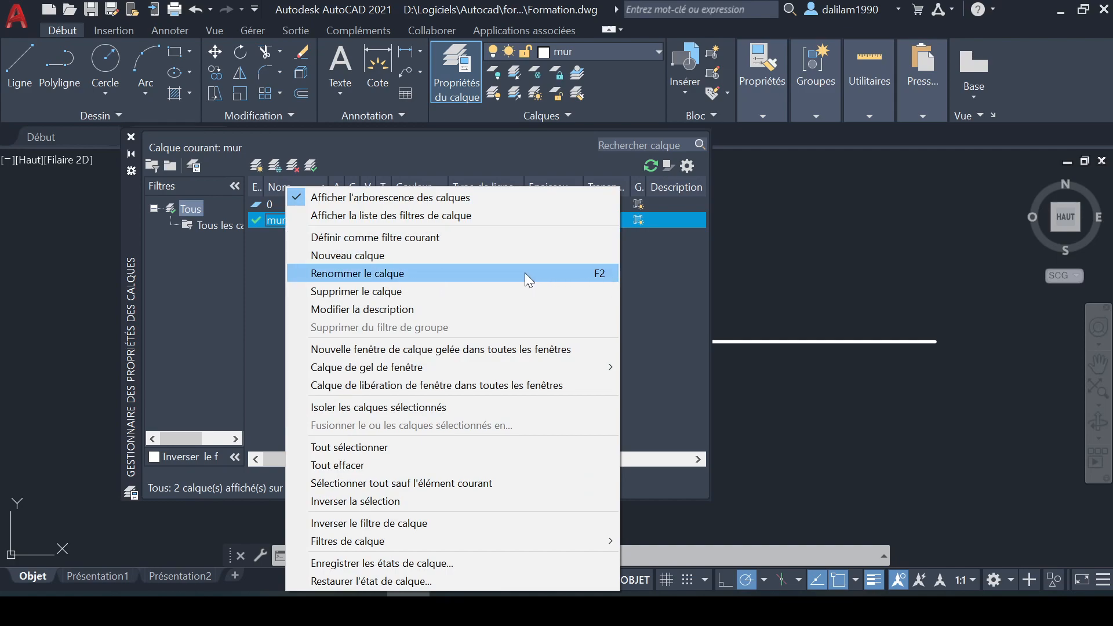
{"action": "left_click", "coordinate": [426, 275]}
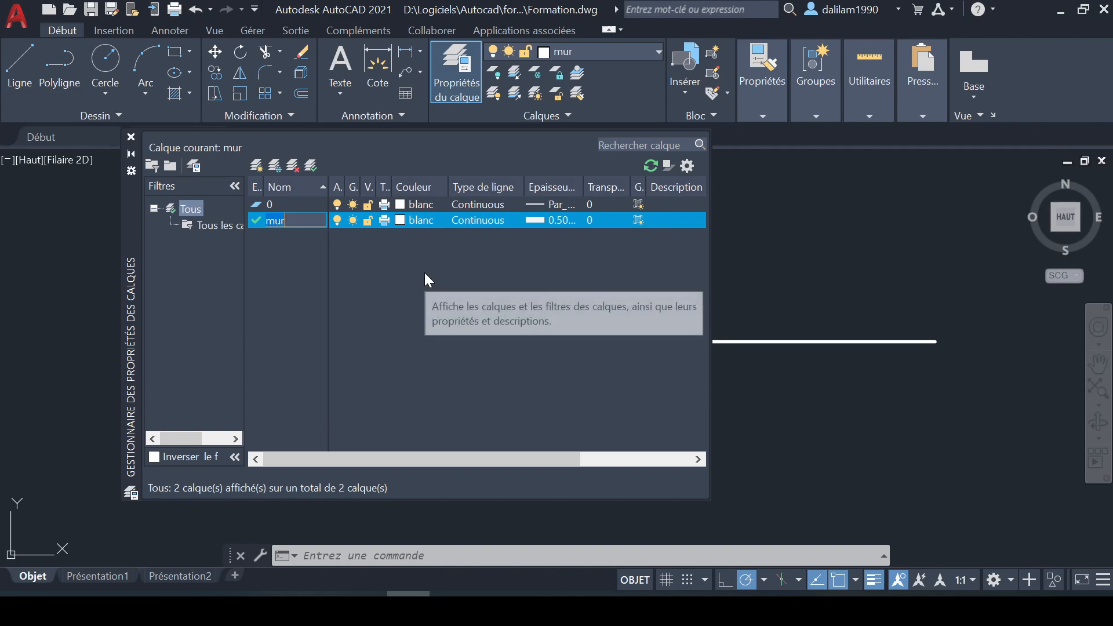
{"action": "key", "text": "End"}
{"action": "type", "text": "coupé"}
{"action": "key", "text": "Return"}
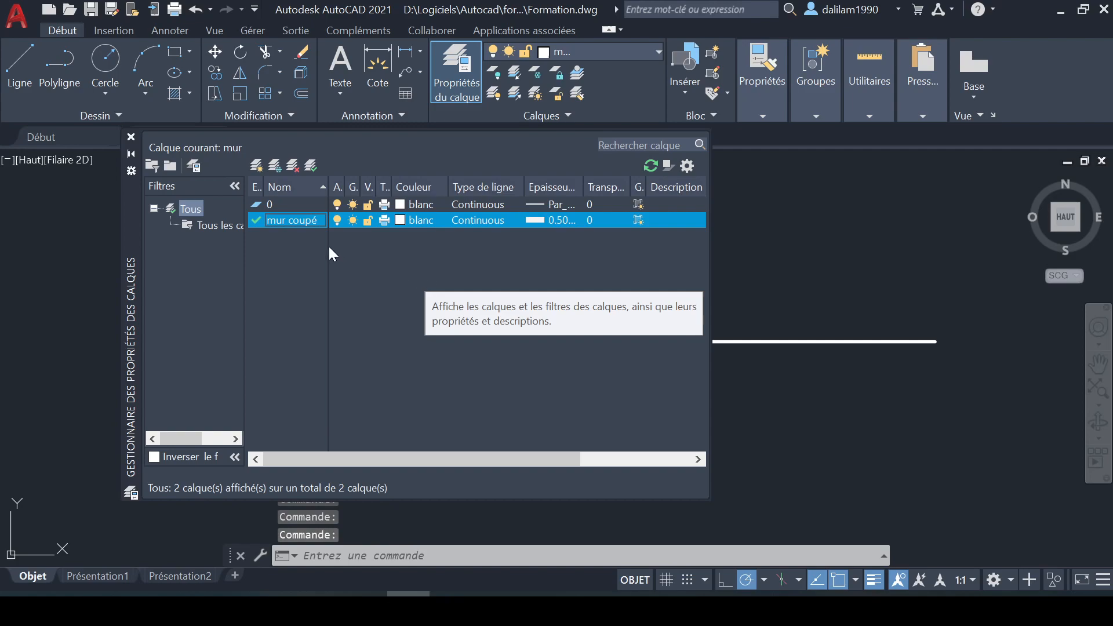
- Create a new layer named Menuiserie
{"action": "left_click", "coordinate": [258, 165]}
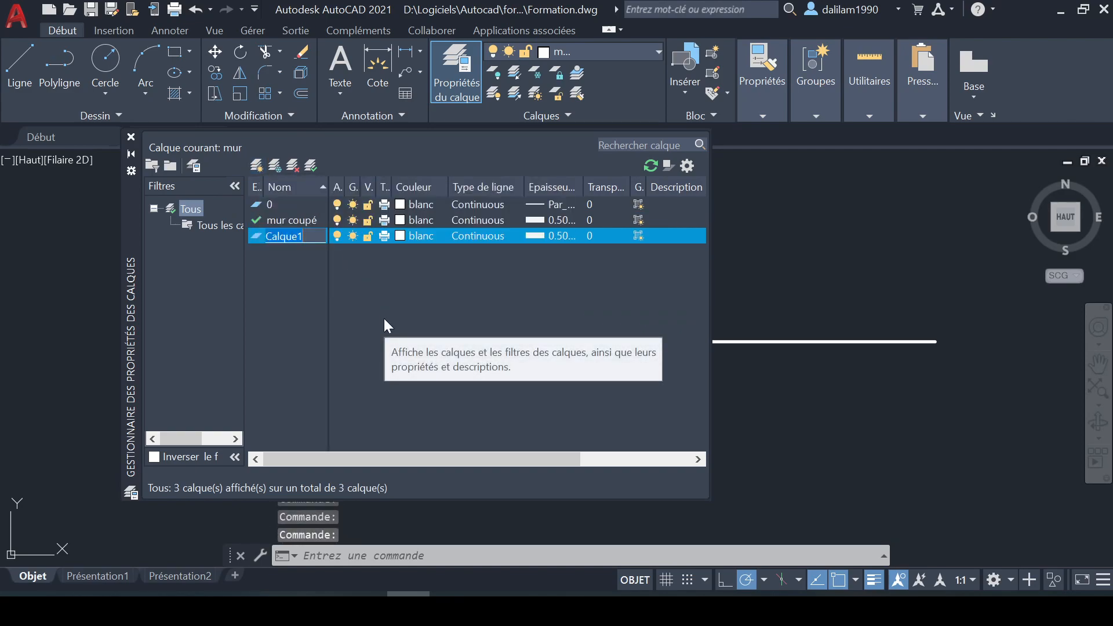
{"action": "type", "text": "Menuis"}
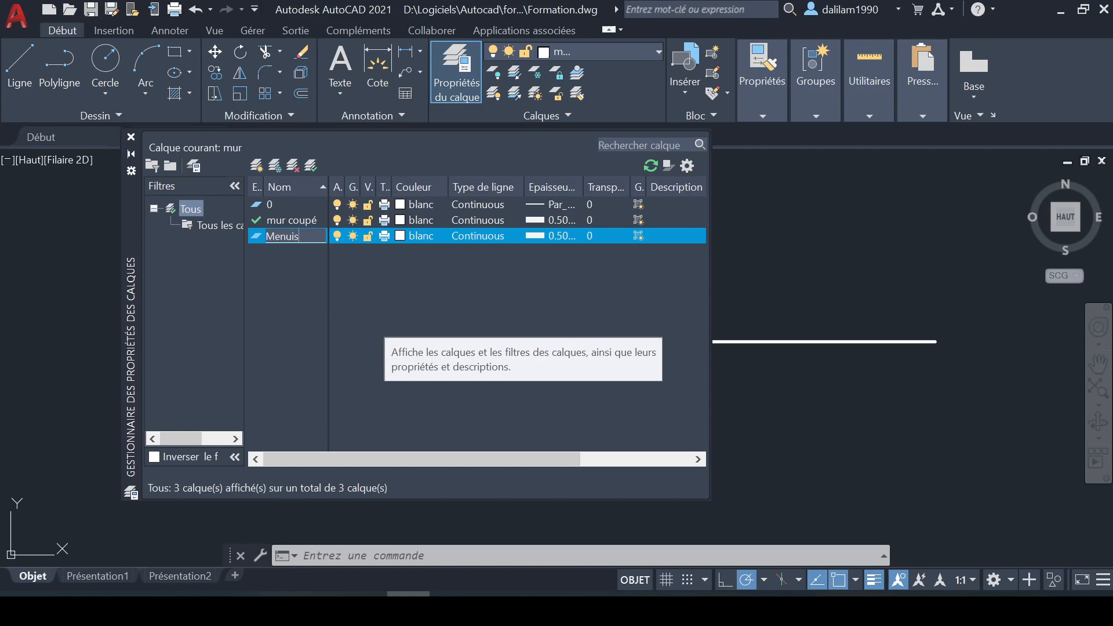
{"action": "type", "text": "erie"}
{"action": "key", "text": "Return"}
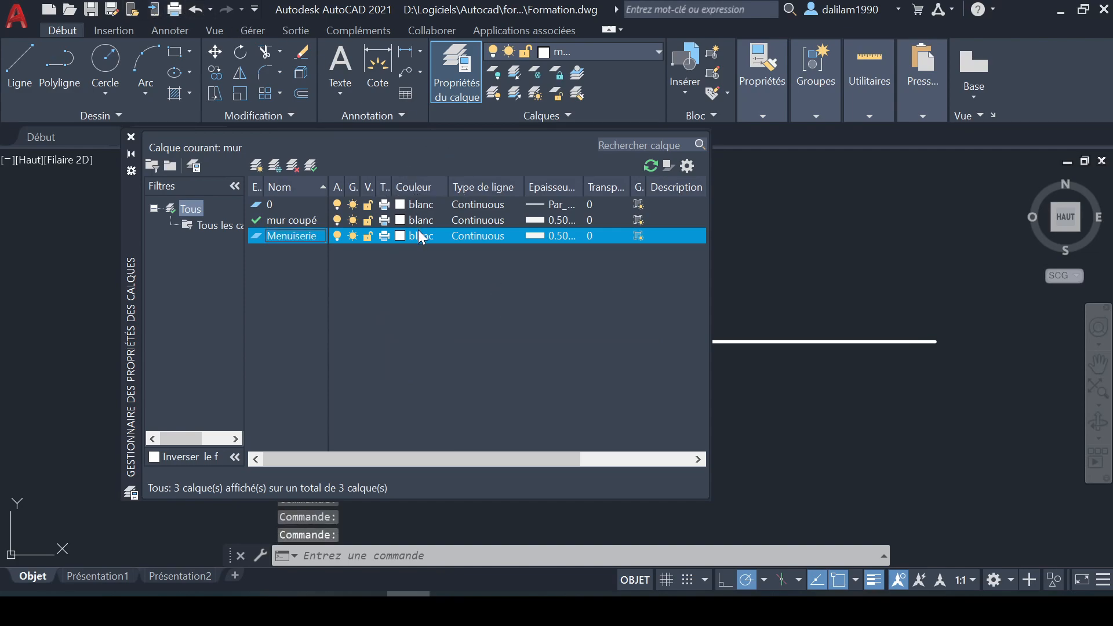
- Give the Menuiserie layer colour index 24 and a line weight of 0.30 mm
{"action": "left_click", "coordinate": [413, 235]}
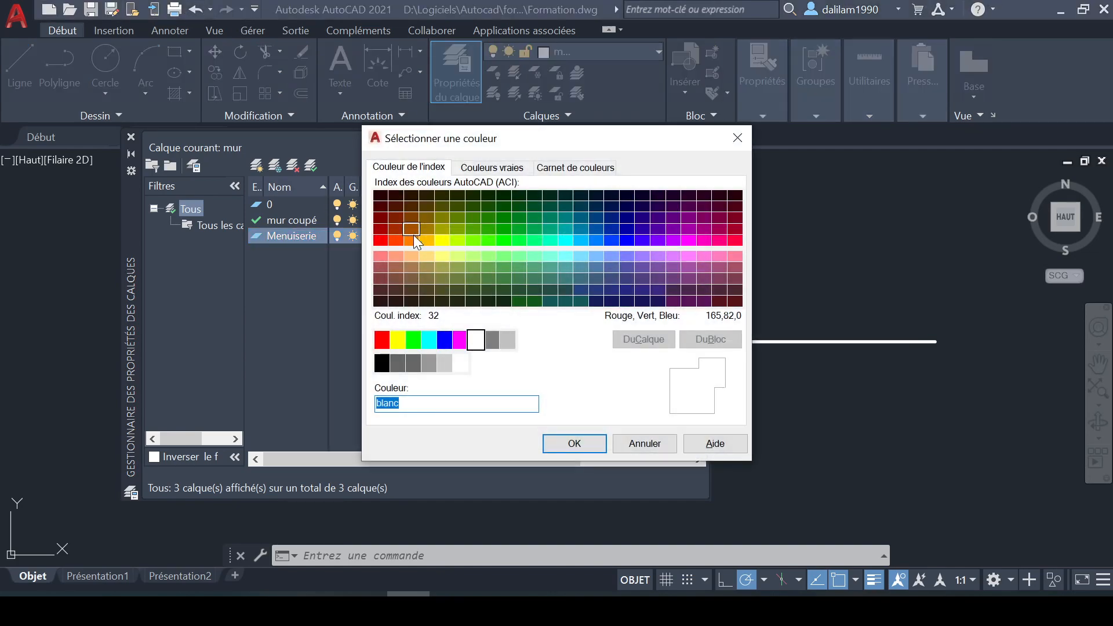
{"action": "left_click", "coordinate": [402, 217]}
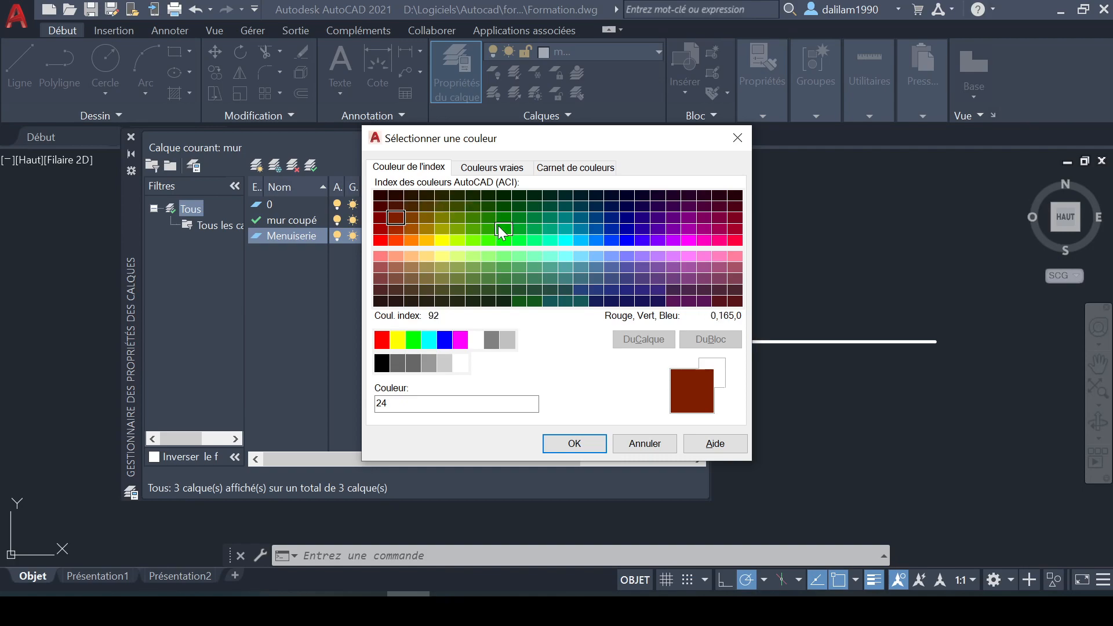
{"action": "left_click", "coordinate": [574, 444]}
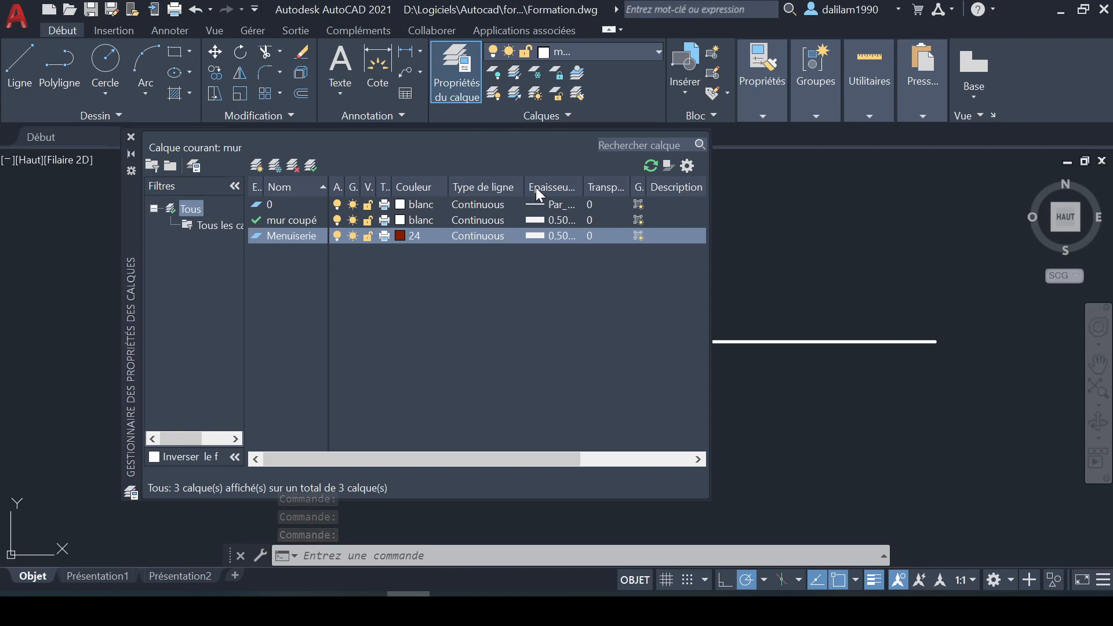
{"action": "left_click", "coordinate": [552, 237]}
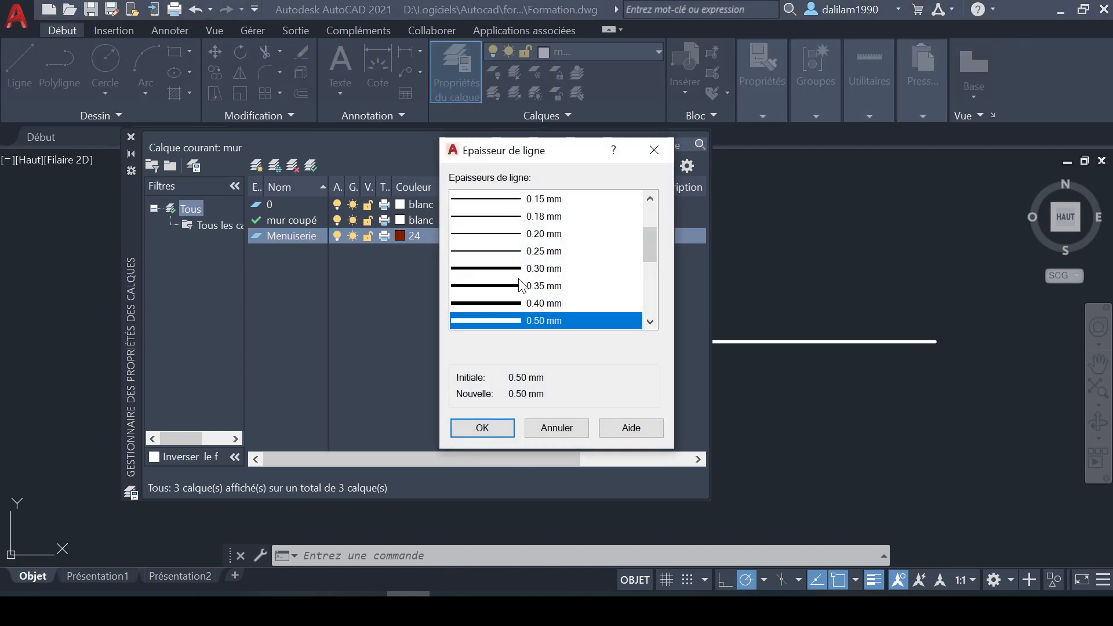
{"action": "left_click", "coordinate": [551, 268]}
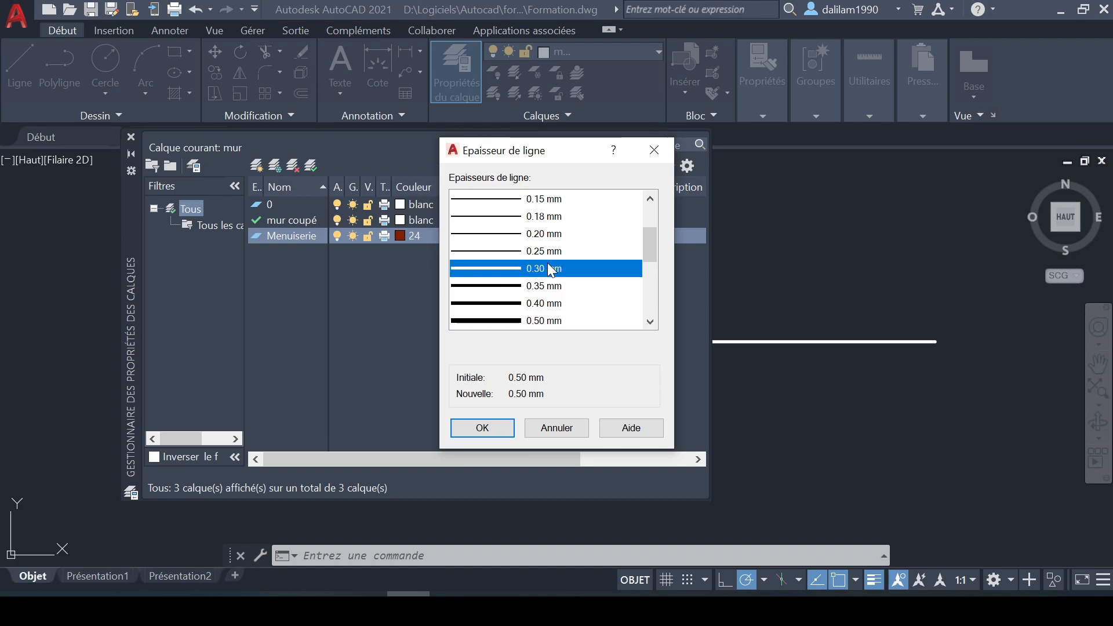
{"action": "left_click", "coordinate": [490, 427]}
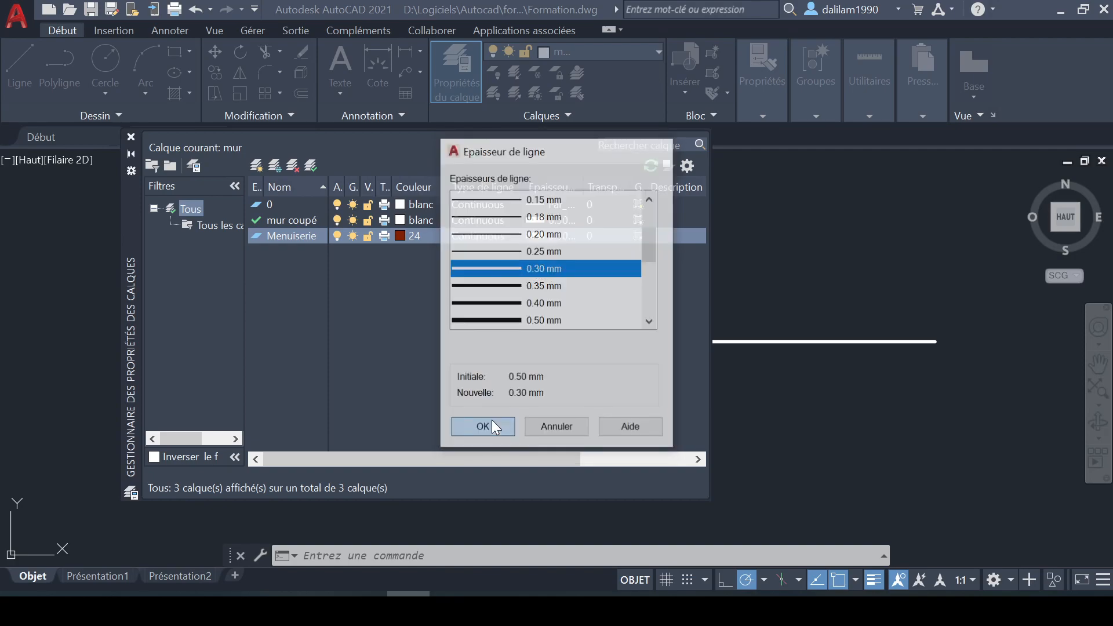
- Create another new layer named Caché
{"action": "left_click", "coordinate": [257, 165]}
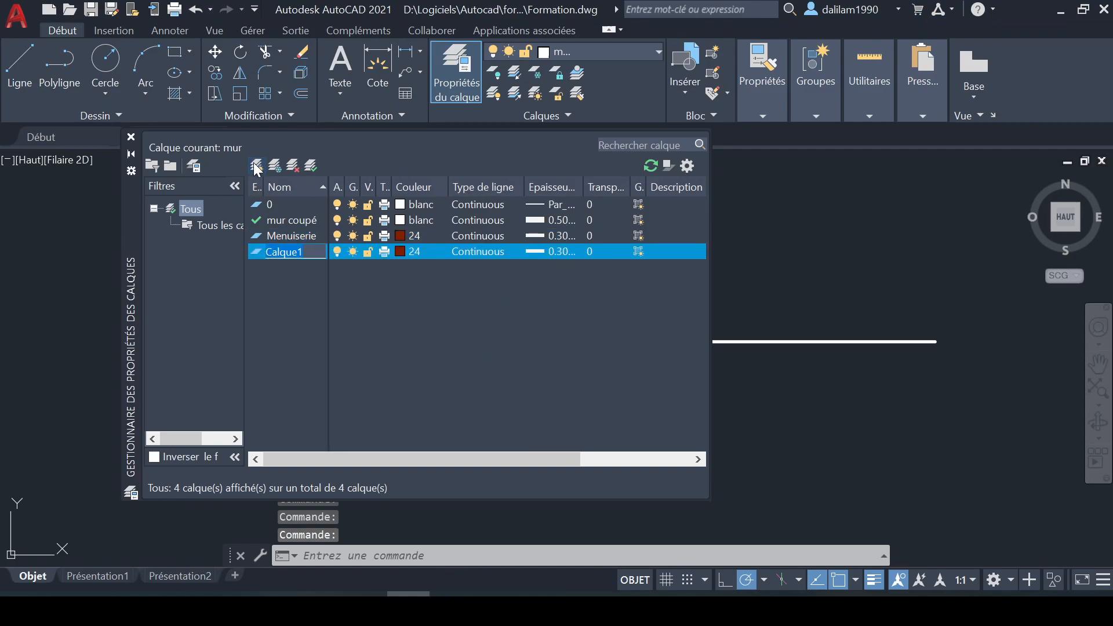
{"action": "type", "text": "Cache"}
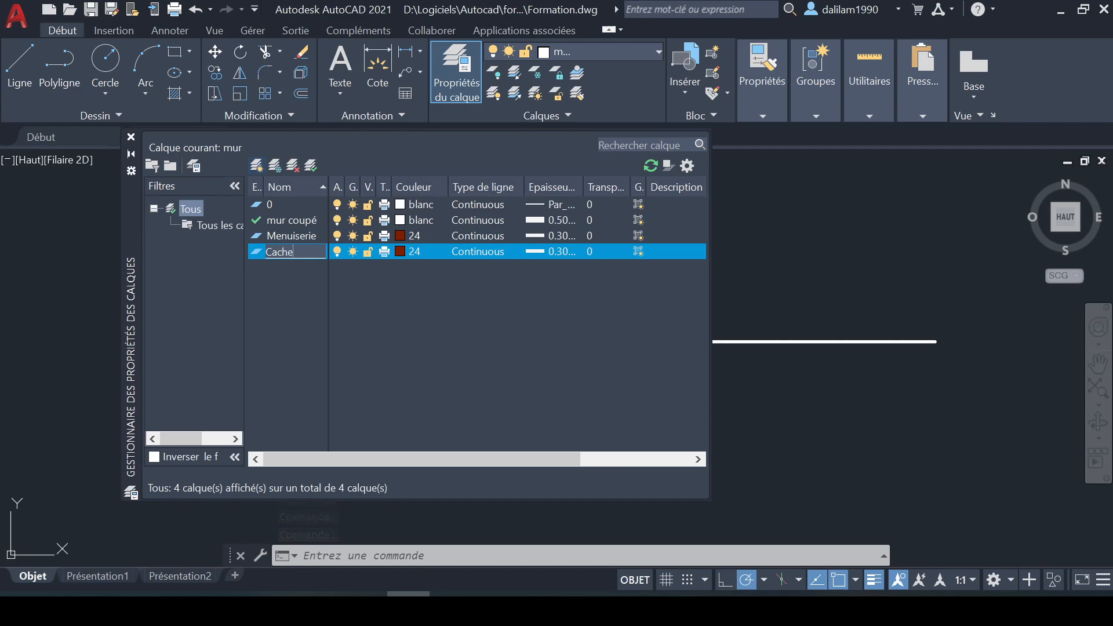
{"action": "key", "text": "BackSpace"}
{"action": "type", "text": "é"}
{"action": "key", "text": "Return"}
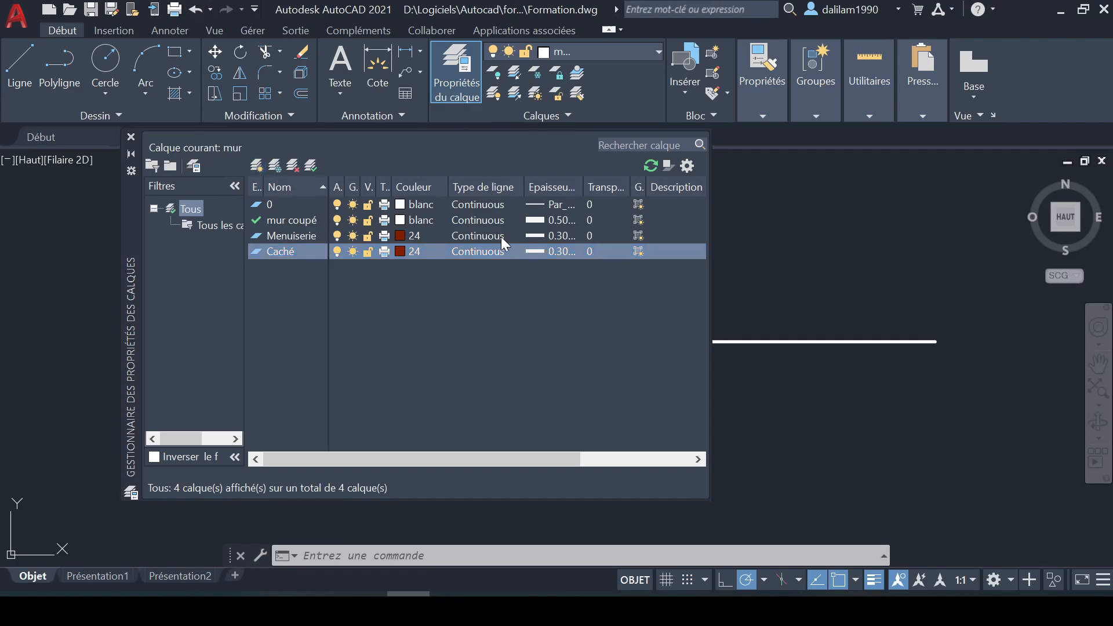
- Try to set the Caché layer's colour to DUCALQUE
{"action": "left_click", "coordinate": [415, 251]}
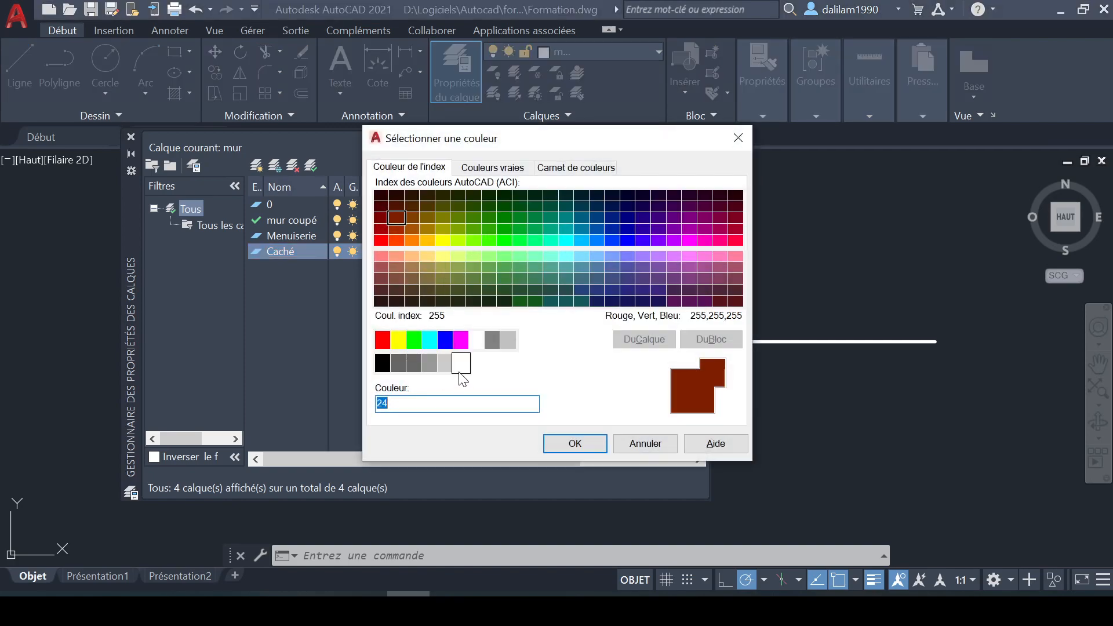
{"action": "key", "text": "alt+c"}
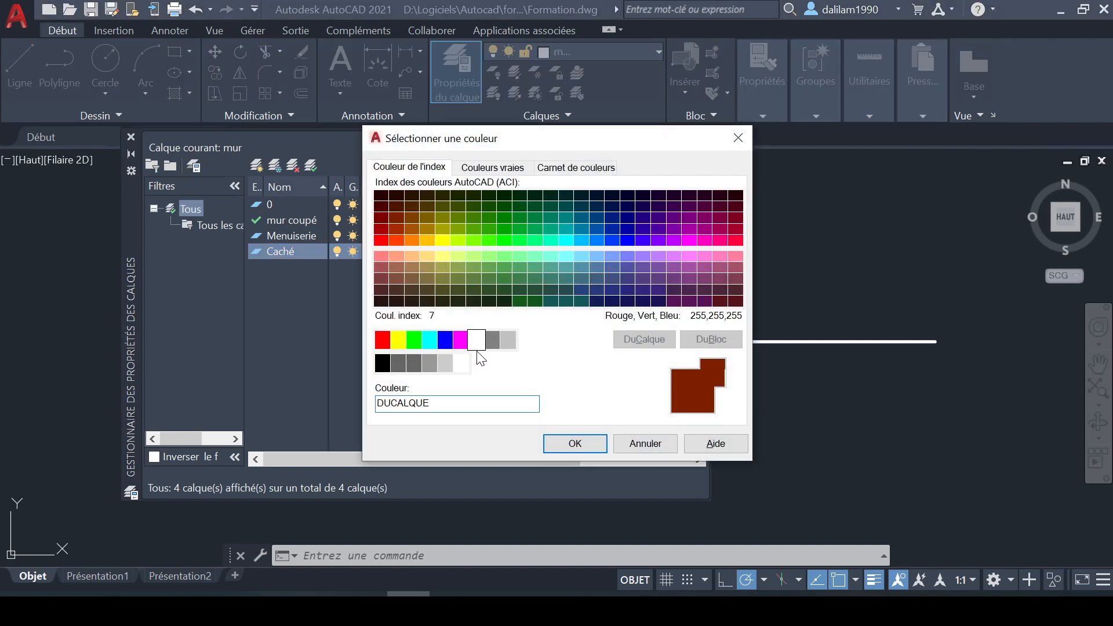
{"action": "left_click", "coordinate": [603, 450]}
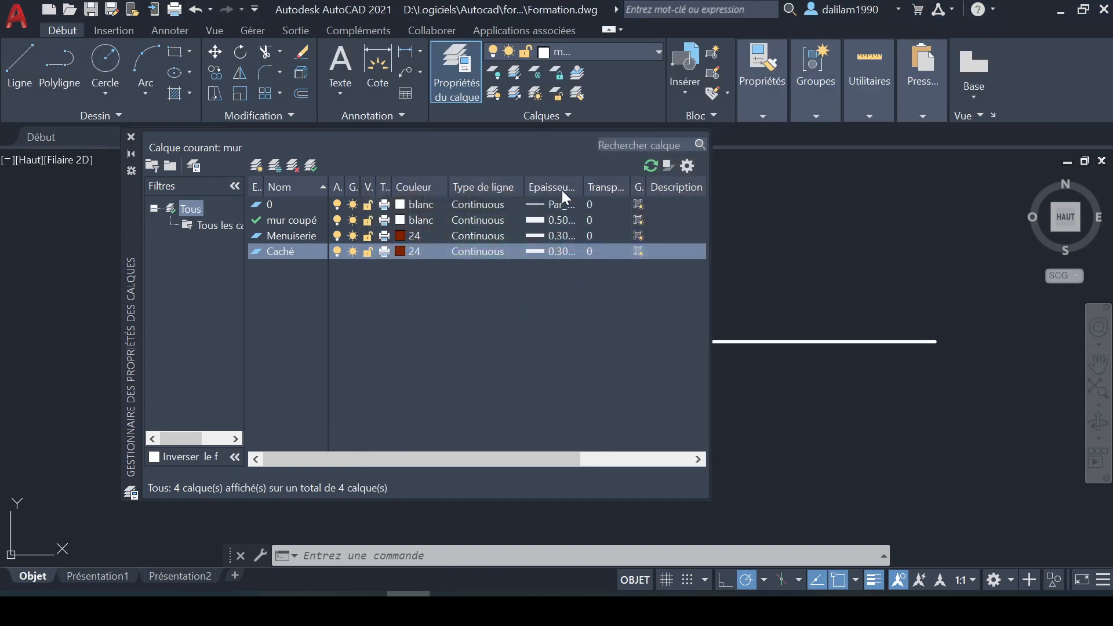
- Assign the loaded CACHE linetype to the Caché layer
{"action": "left_click", "coordinate": [471, 252]}
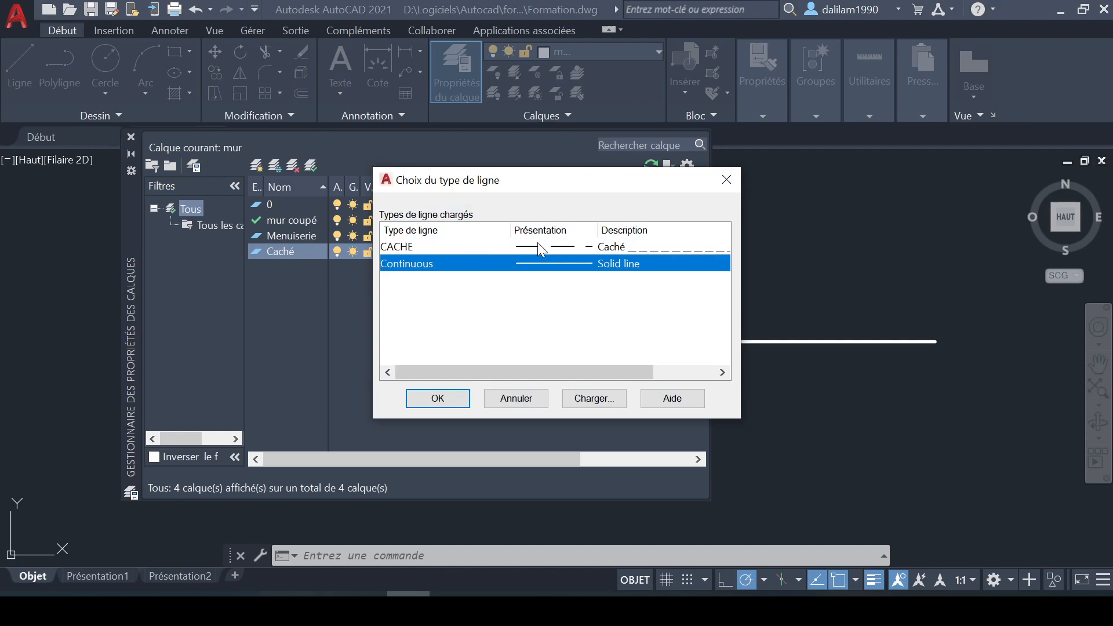
{"action": "left_click", "coordinate": [613, 248]}
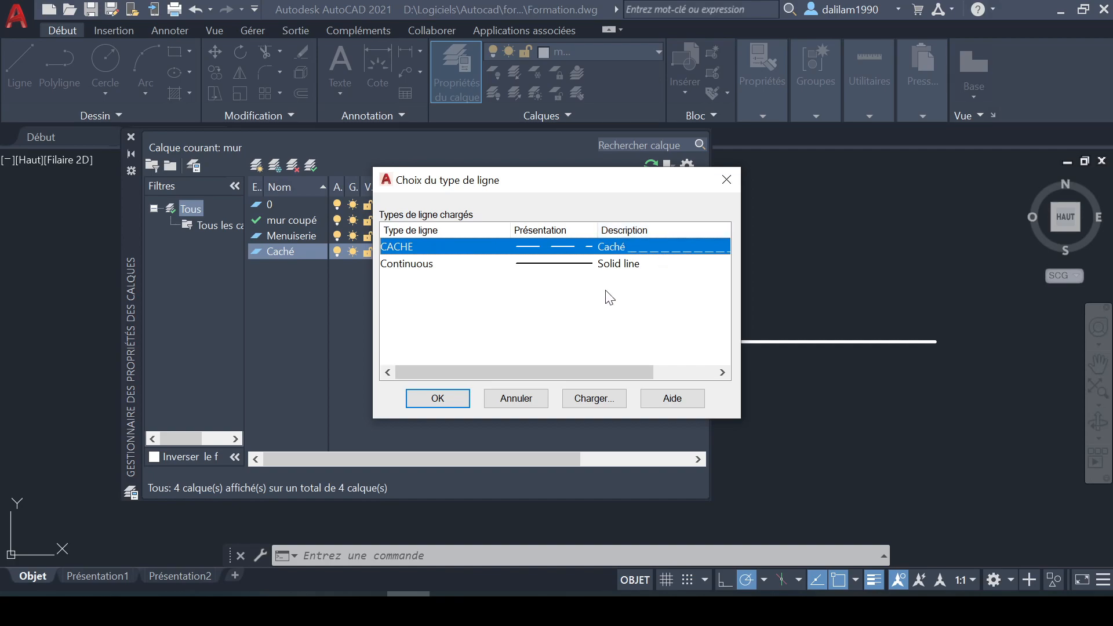
{"action": "left_click", "coordinate": [433, 409]}
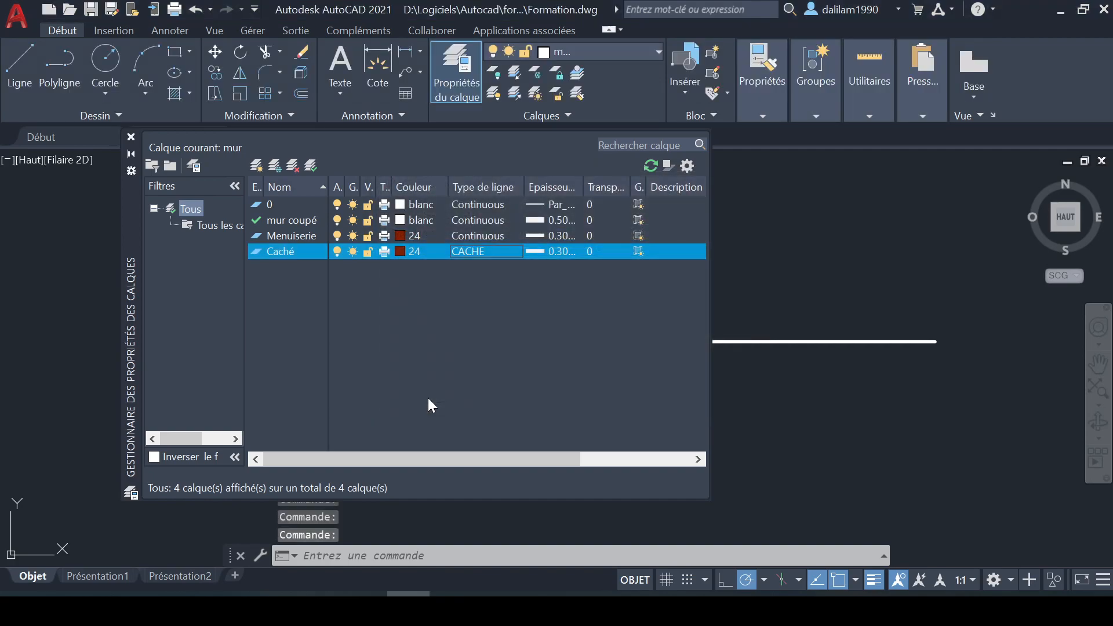
- Set the Caché layer's line weight to Par_défaut
{"action": "left_click", "coordinate": [563, 253]}
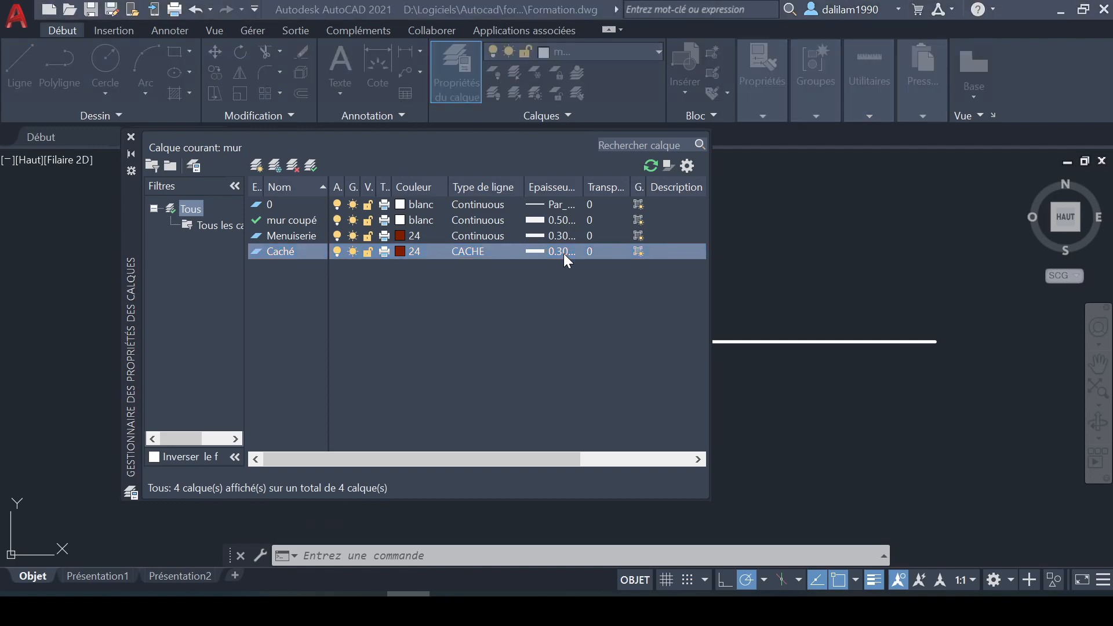
{"action": "scroll", "coordinate": [547, 226], "scroll_direction": "up", "scroll_amount": 1}
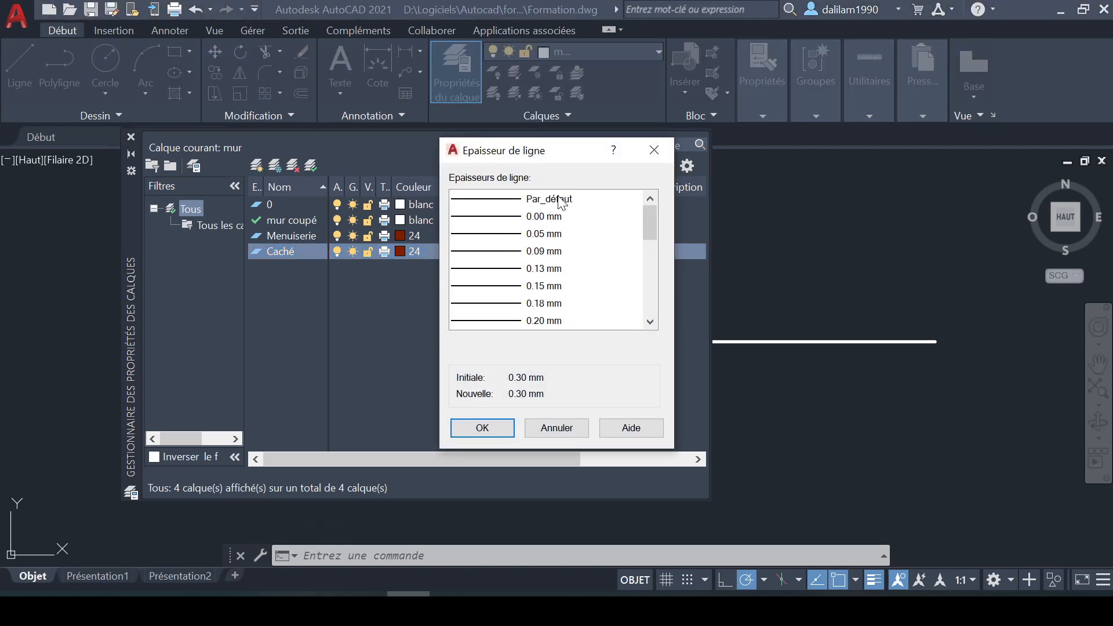
{"action": "left_click", "coordinate": [560, 200]}
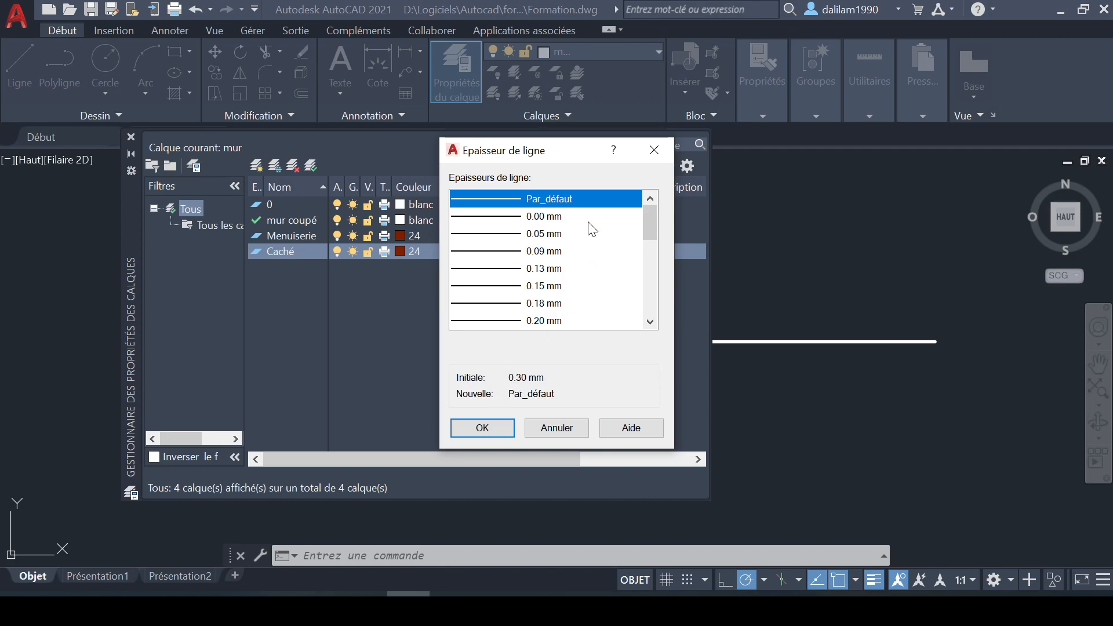
{"action": "left_click", "coordinate": [479, 430]}
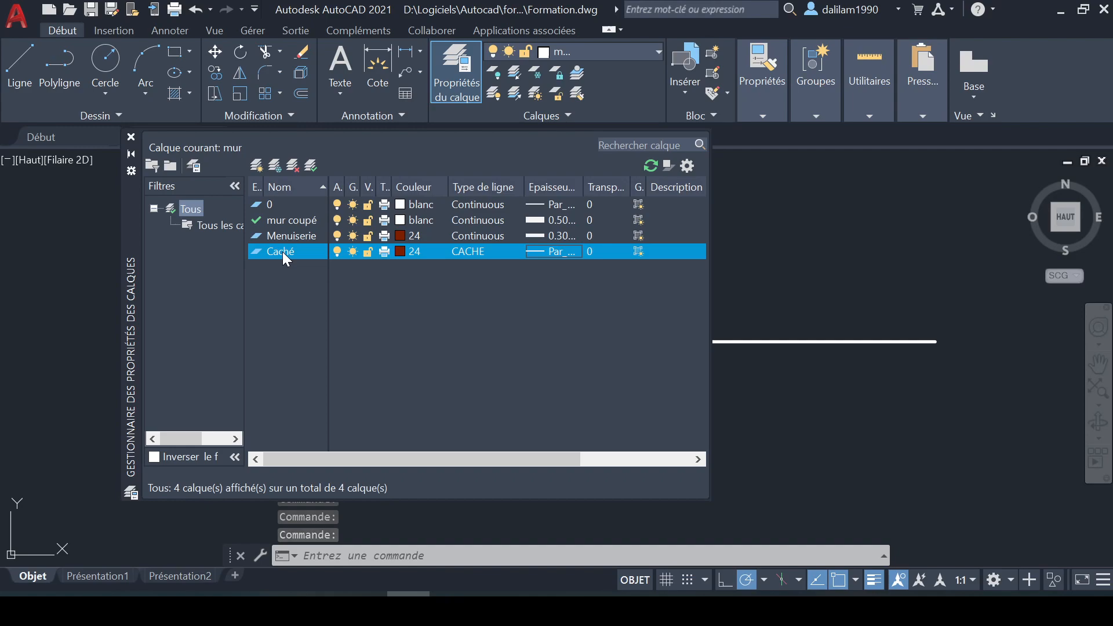
- Create a new layer named Axe and set its colour to blanc
{"action": "left_click", "coordinate": [259, 164]}
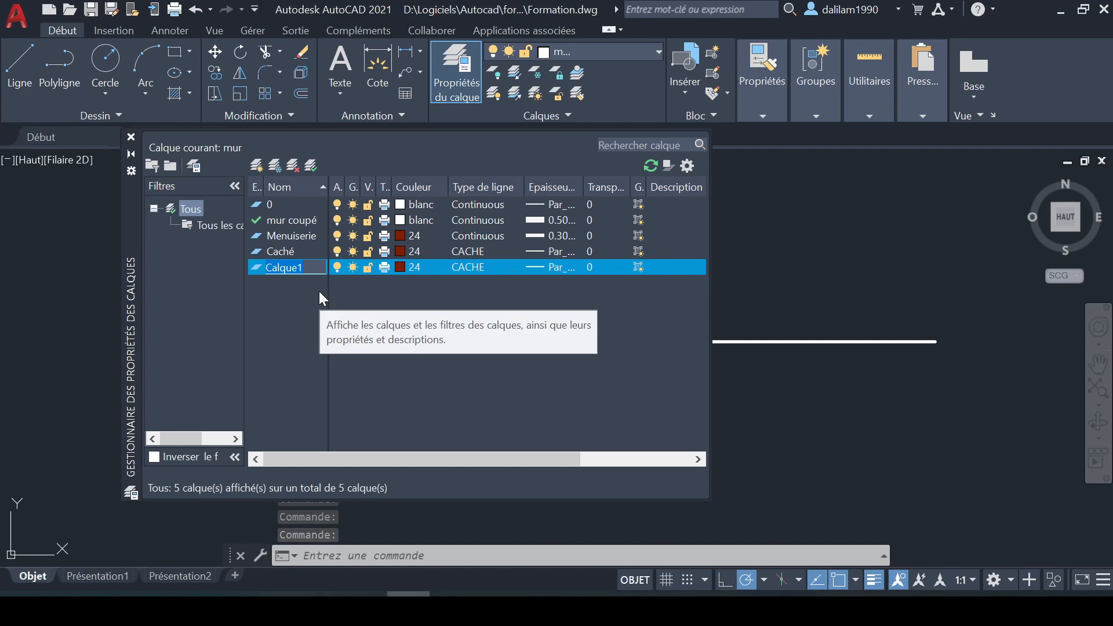
{"action": "type", "text": "Axe"}
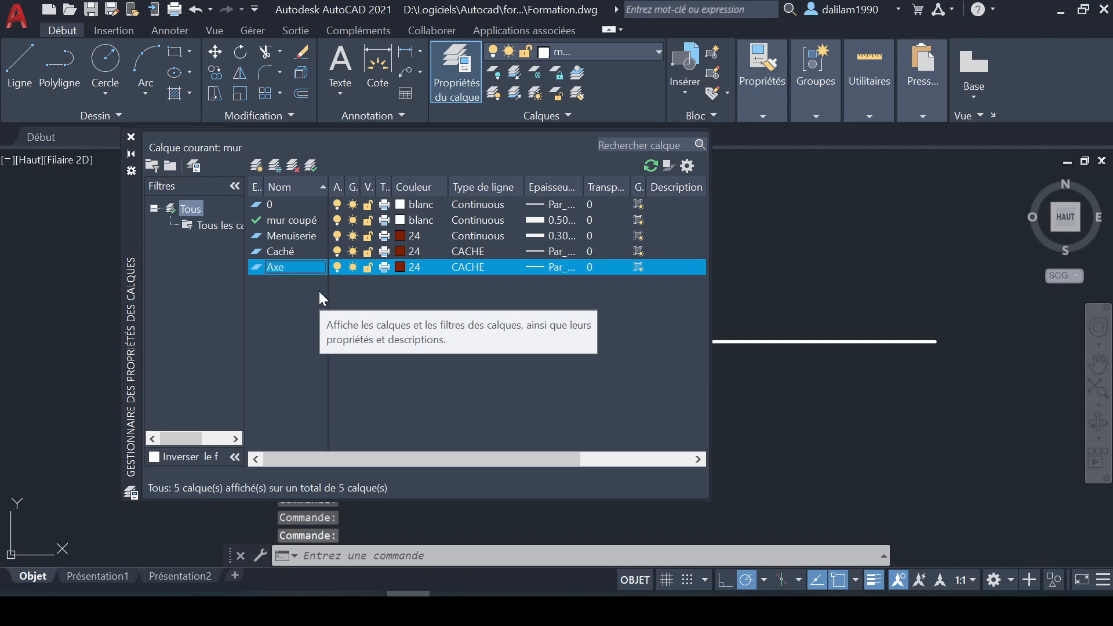
{"action": "key", "text": "Return"}
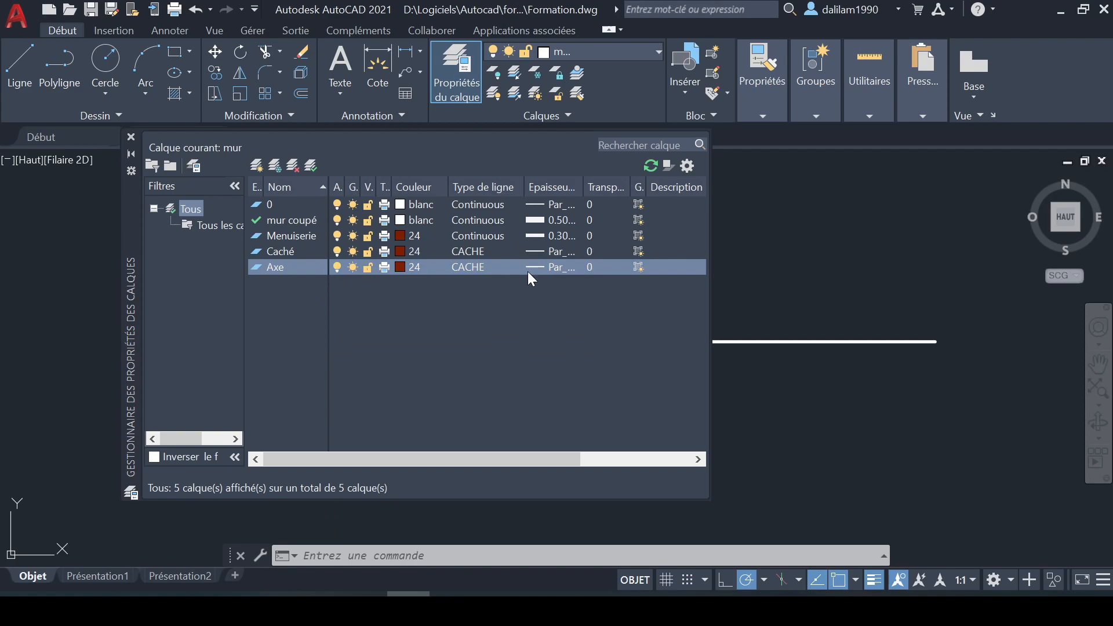
{"action": "left_click", "coordinate": [462, 266]}
{"action": "double_click", "coordinate": [467, 249]}
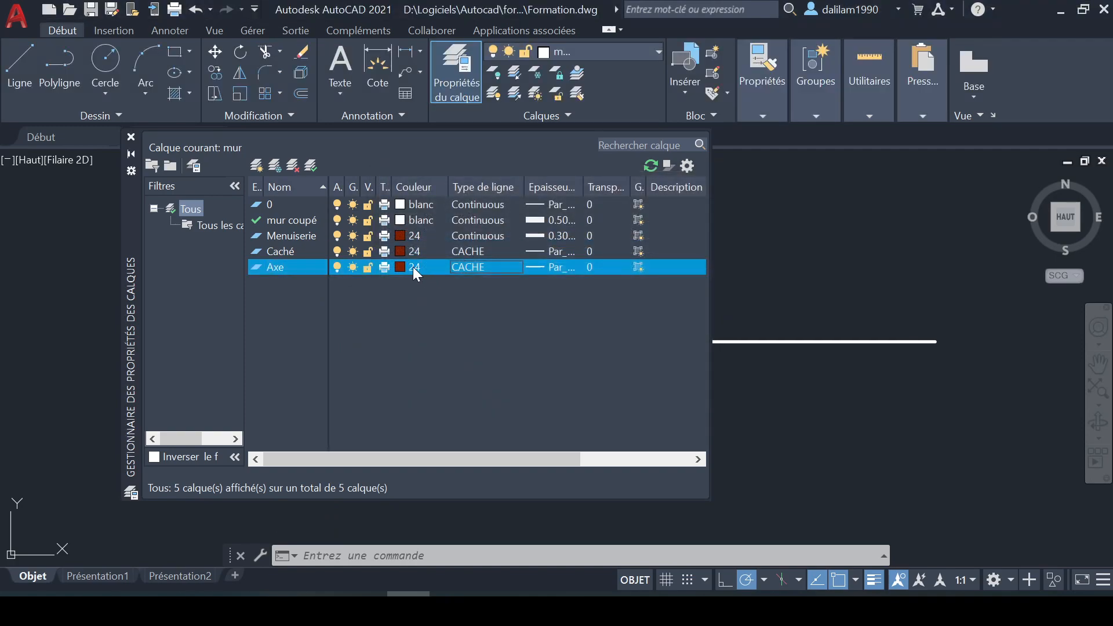
{"action": "left_click", "coordinate": [412, 266]}
{"action": "left_click", "coordinate": [478, 342]}
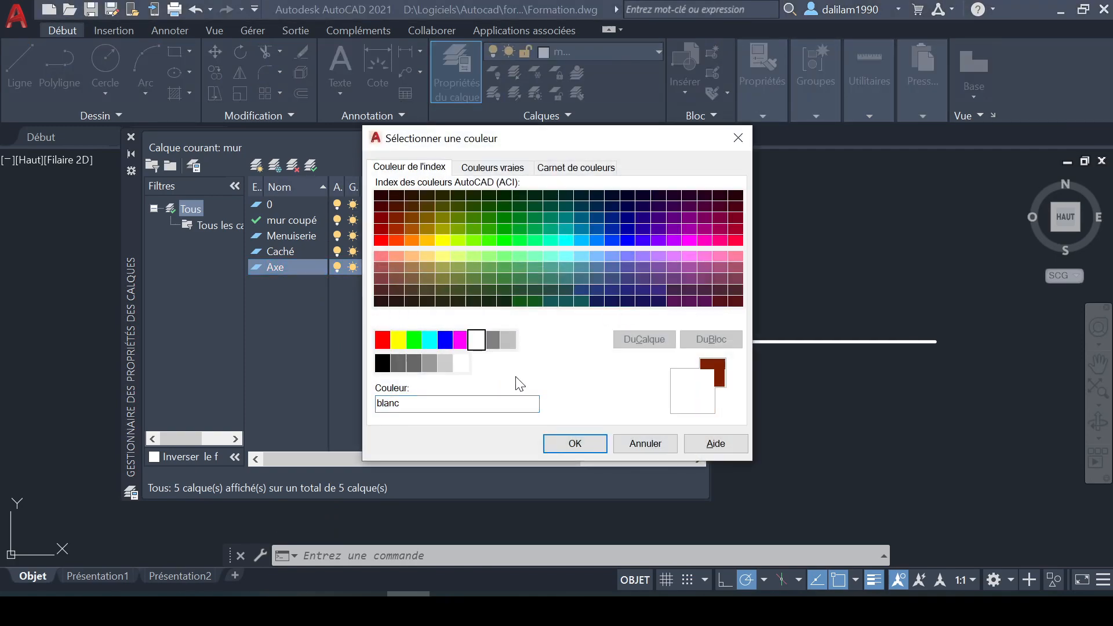
{"action": "left_click", "coordinate": [575, 443]}
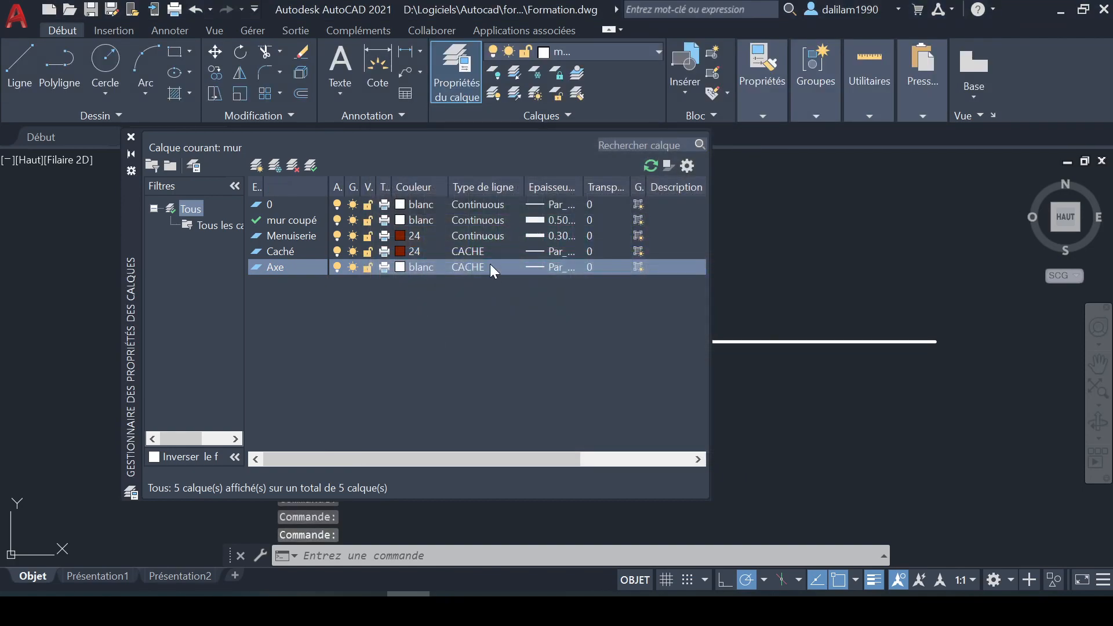
- Load the AXES linetype from acadiso.lin and try to assign it to the Axe layer
{"action": "left_click", "coordinate": [490, 265]}
{"action": "left_click", "coordinate": [581, 401]}
{"action": "scroll", "coordinate": [590, 335], "scroll_direction": "down", "scroll_amount": 7}
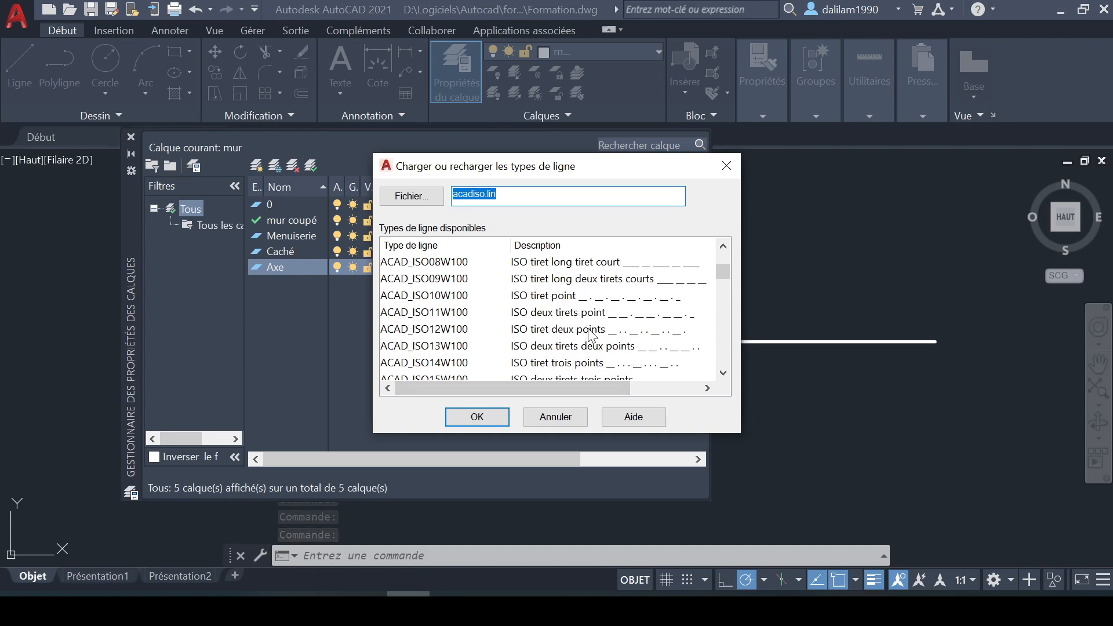
{"action": "scroll", "coordinate": [591, 335], "scroll_direction": "down", "scroll_amount": 2}
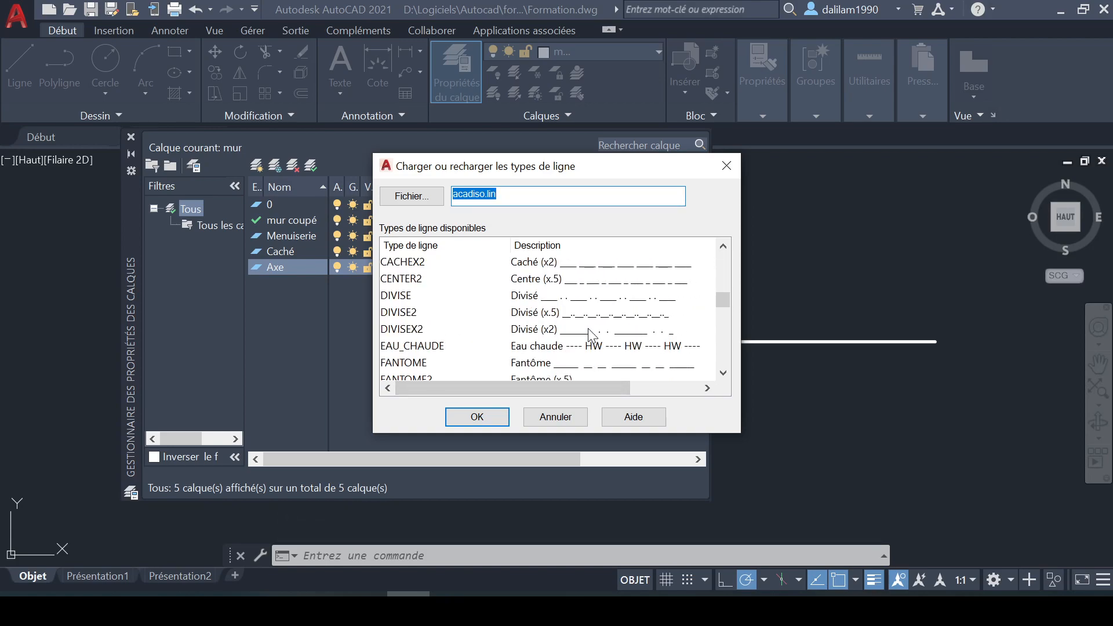
{"action": "scroll", "coordinate": [590, 335], "scroll_direction": "up", "scroll_amount": 3}
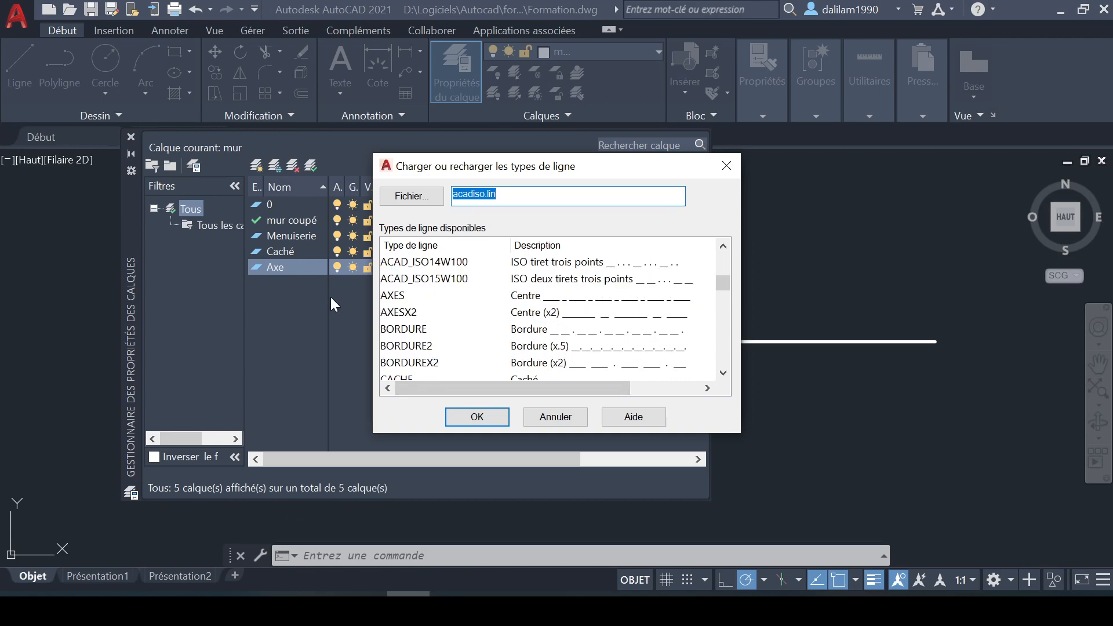
{"action": "left_click", "coordinate": [392, 295]}
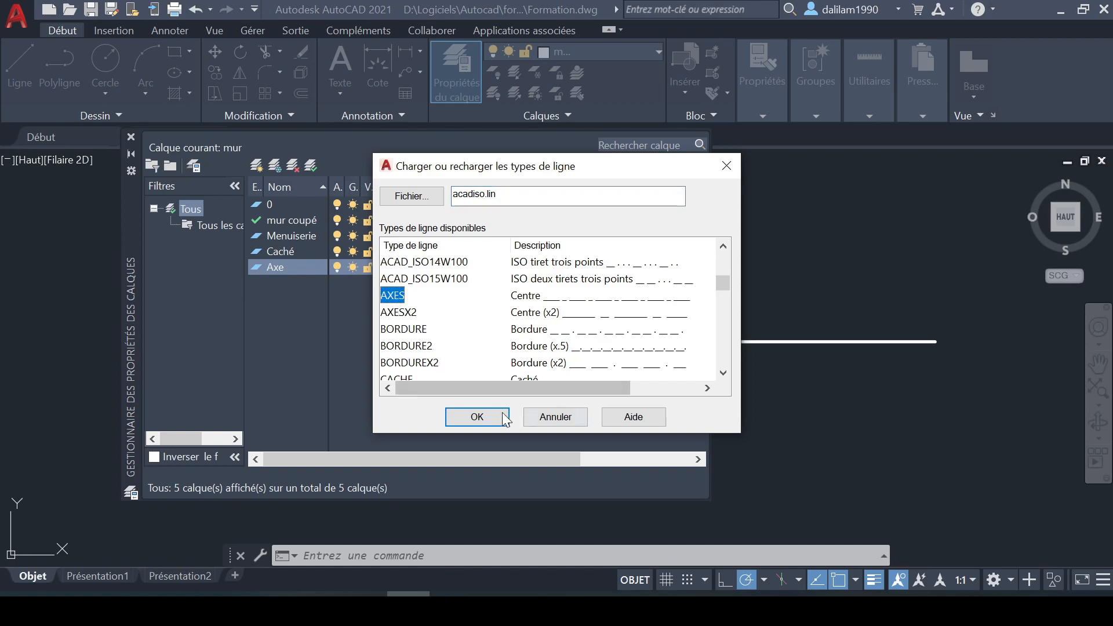
{"action": "left_click", "coordinate": [472, 417]}
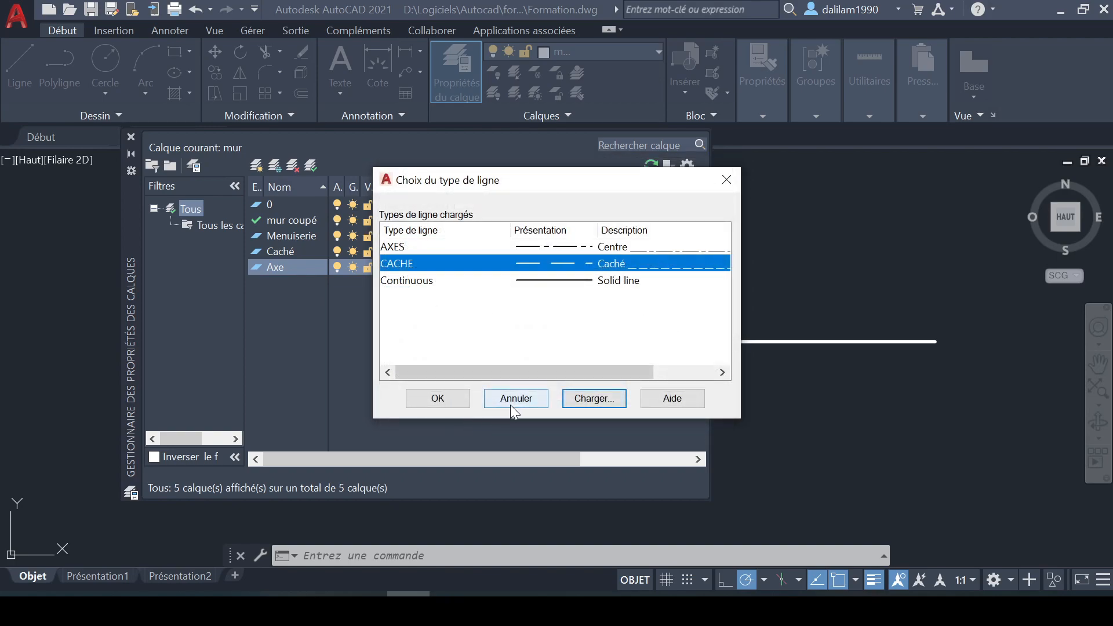
{"action": "left_click", "coordinate": [437, 399]}
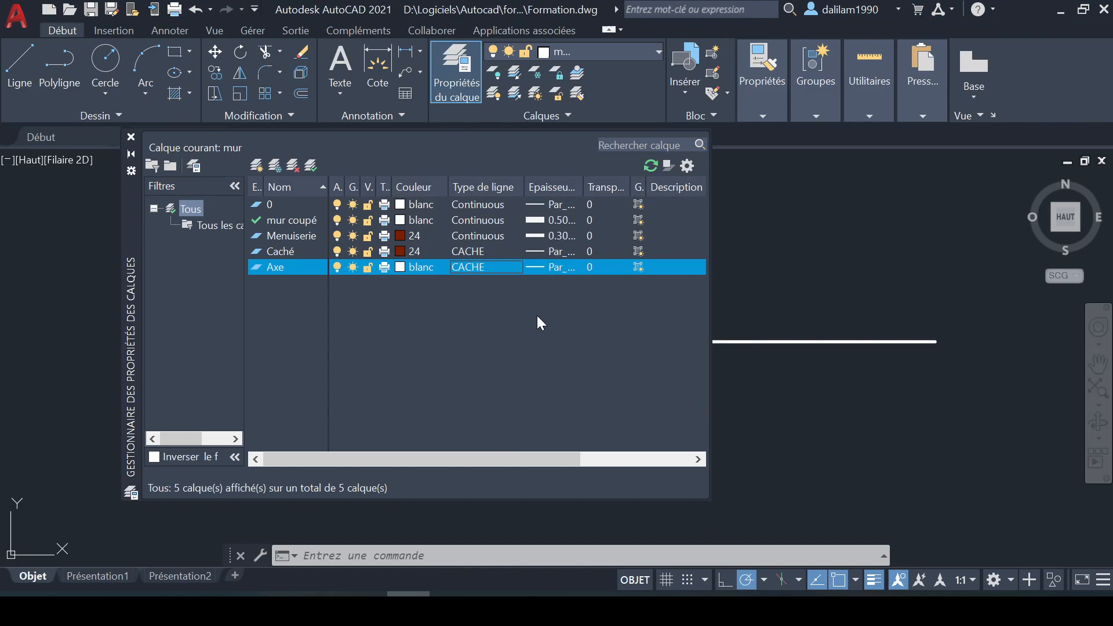
- Create a new layer named Texte and assign it the Continuous linetype
{"action": "left_click", "coordinate": [256, 166]}
{"action": "type", "text": "Texte"}
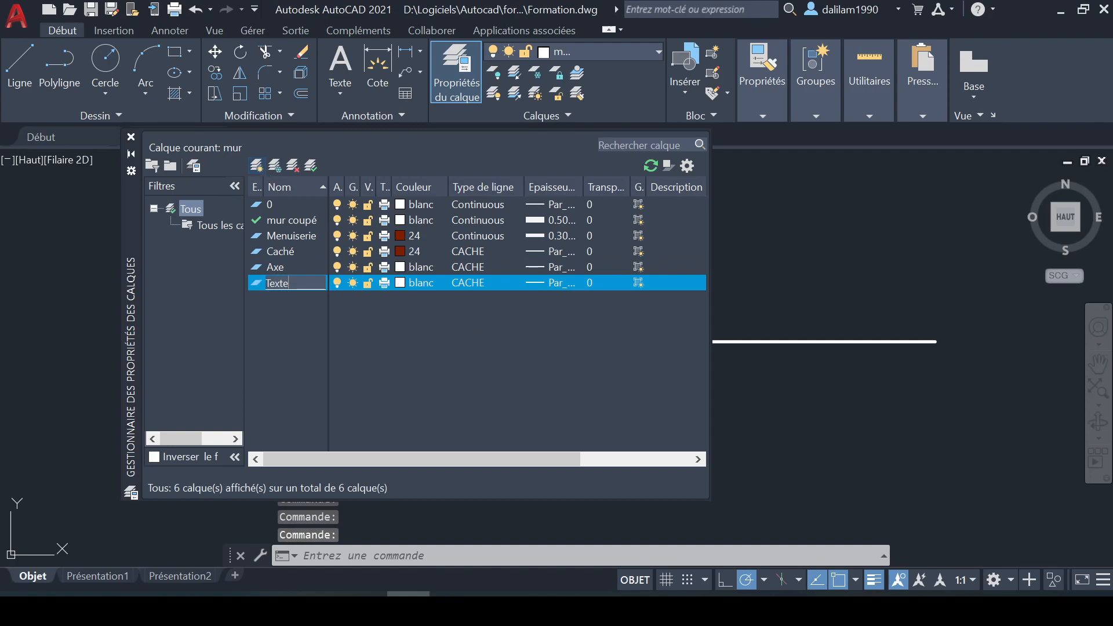
{"action": "key", "text": "Return"}
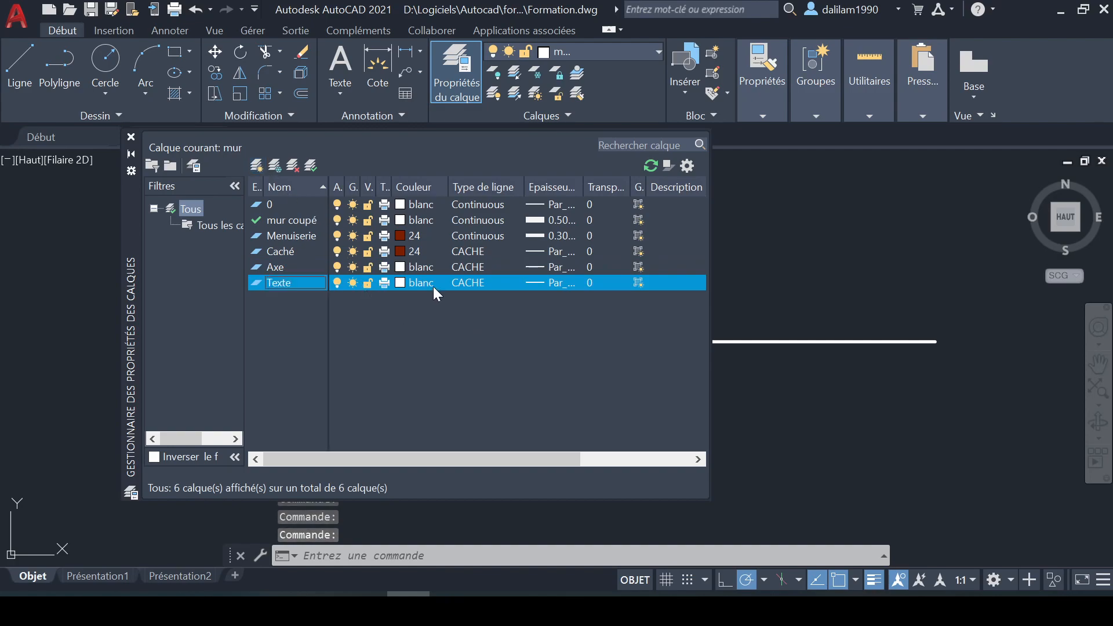
{"action": "left_click", "coordinate": [478, 283]}
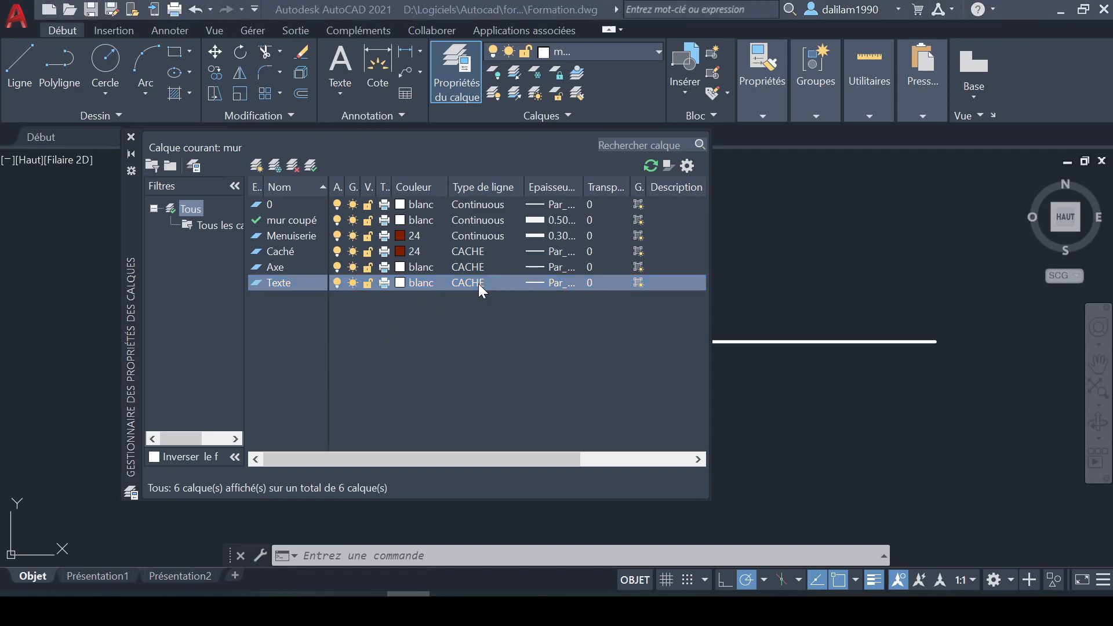
{"action": "left_click", "coordinate": [618, 284]}
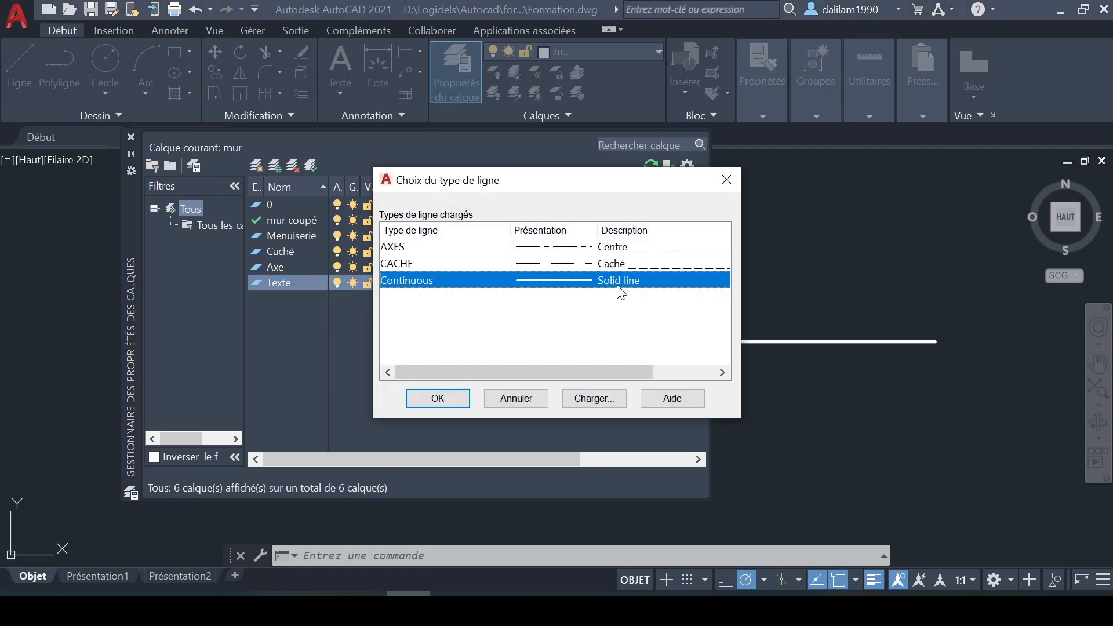
{"action": "left_click", "coordinate": [437, 402]}
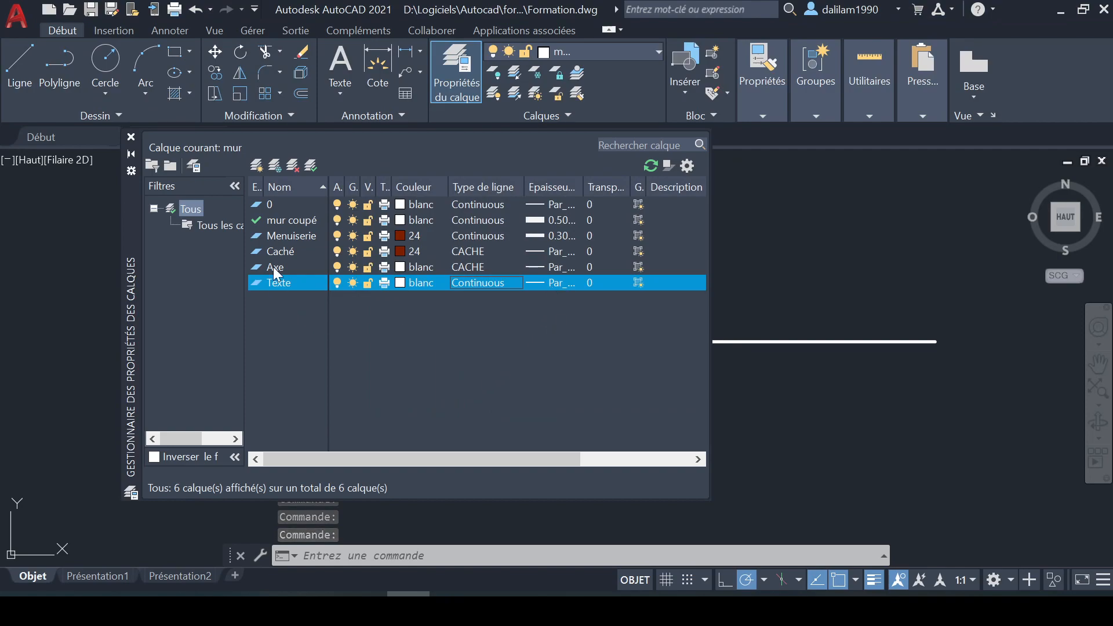
- Create a new layer named Cotation based on the Texte layer's properties
{"action": "left_click", "coordinate": [256, 165]}
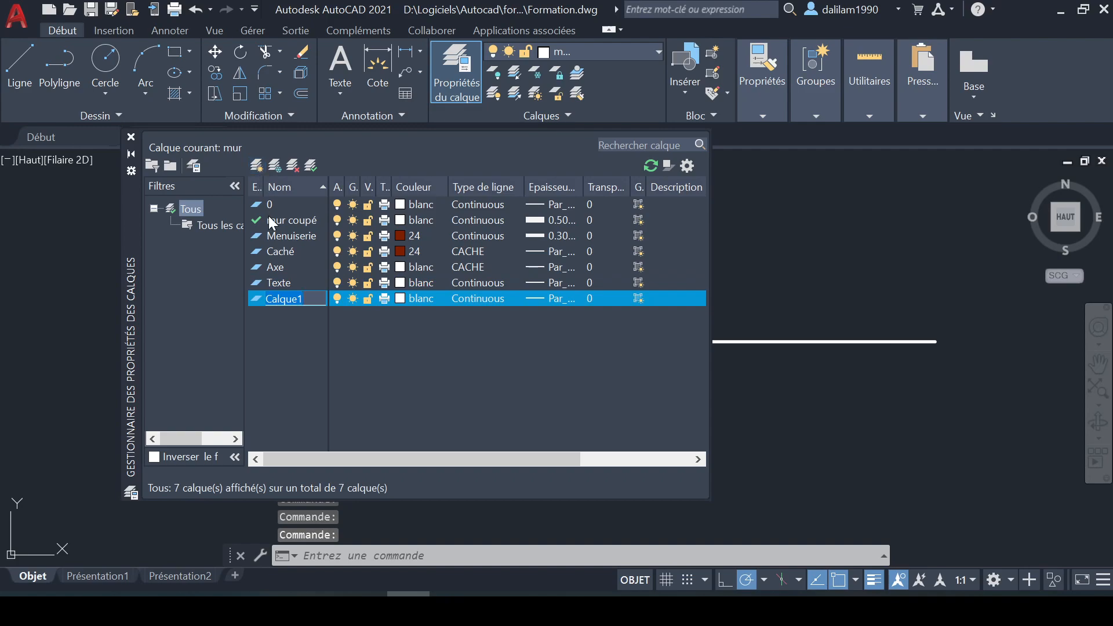
{"action": "type", "text": "Cotation"}
{"action": "key", "text": "Return"}
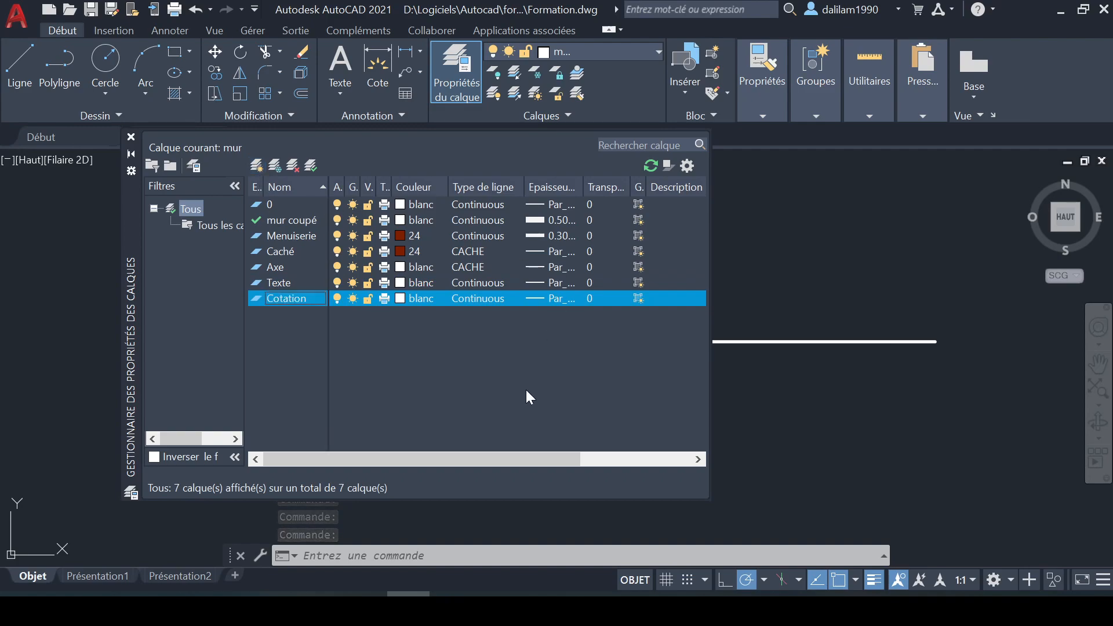